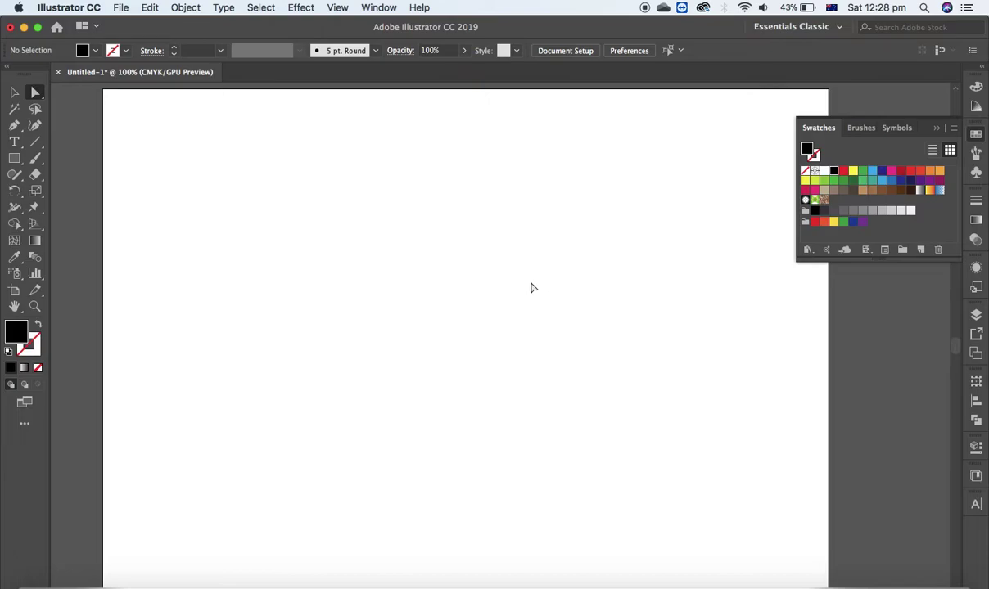
Draw a black rectangle near the top of the artboard and shift it up and right.
click(16, 160)
drag(202, 150, 597, 334)
click(14, 93)
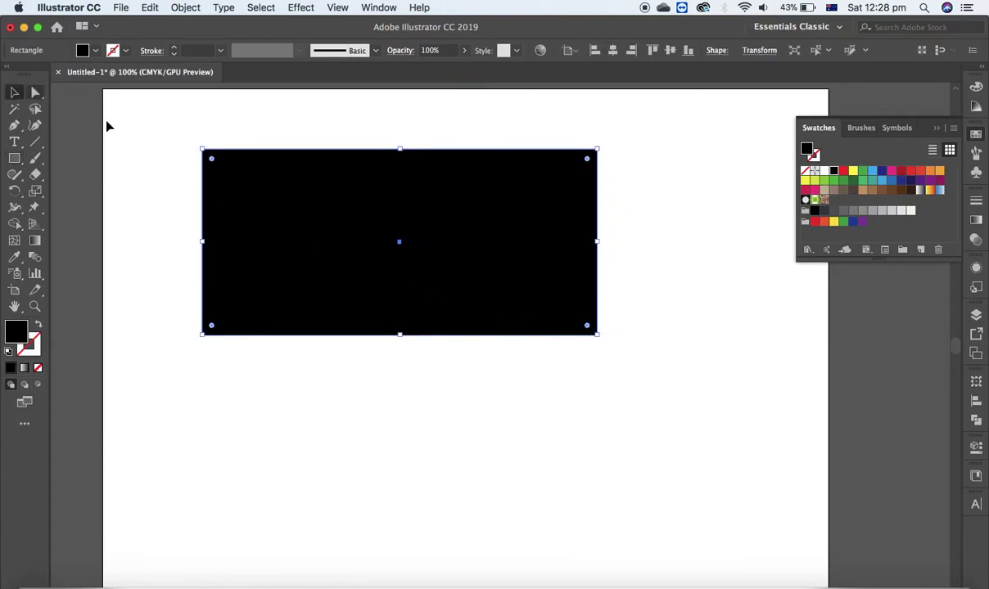
drag(495, 214, 525, 201)
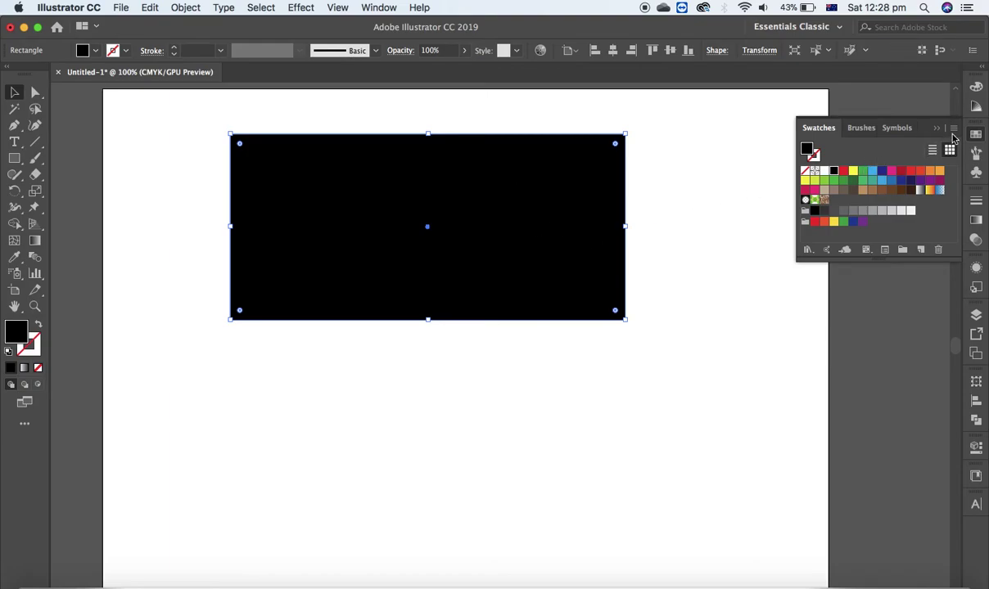
Show the Color panel in place of the Swatches panel from the Window menu.
click(888, 129)
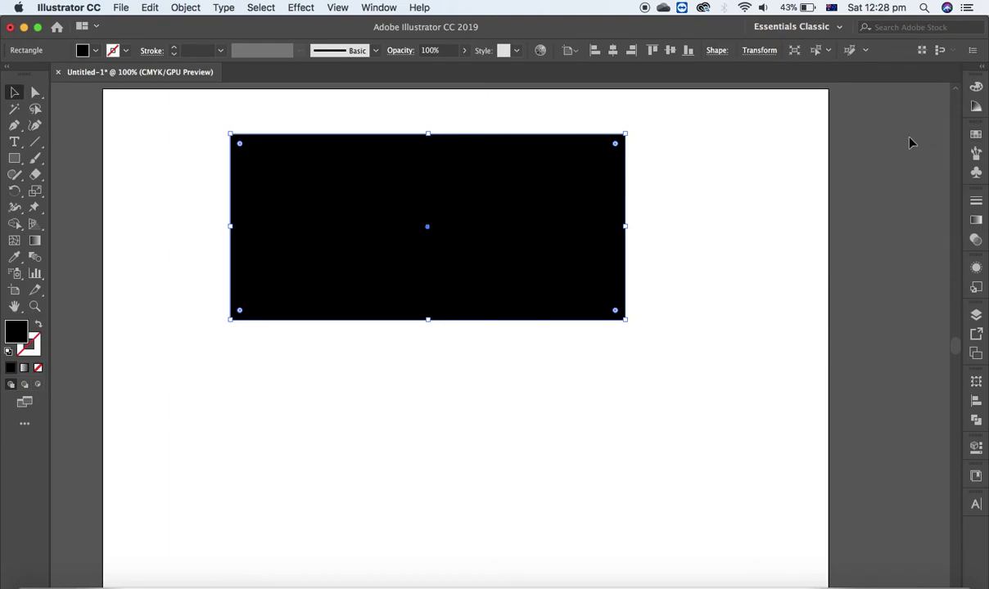
click(379, 7)
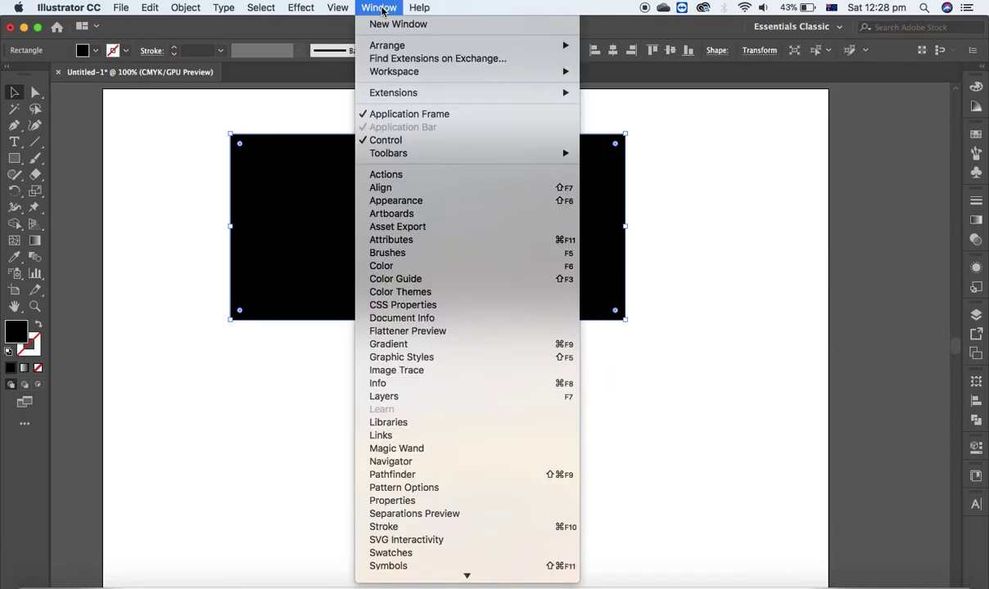
click(385, 552)
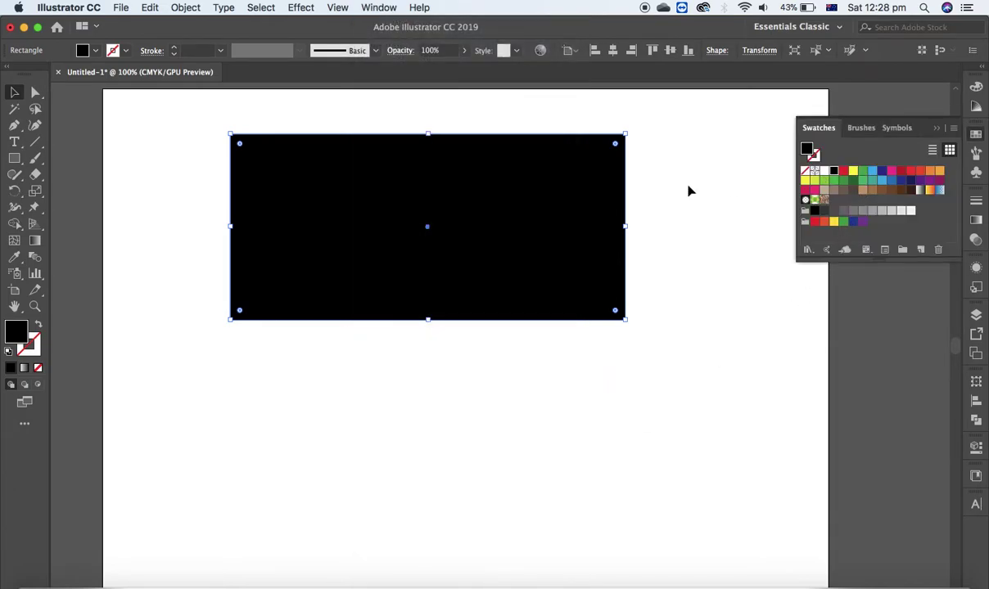
click(379, 7)
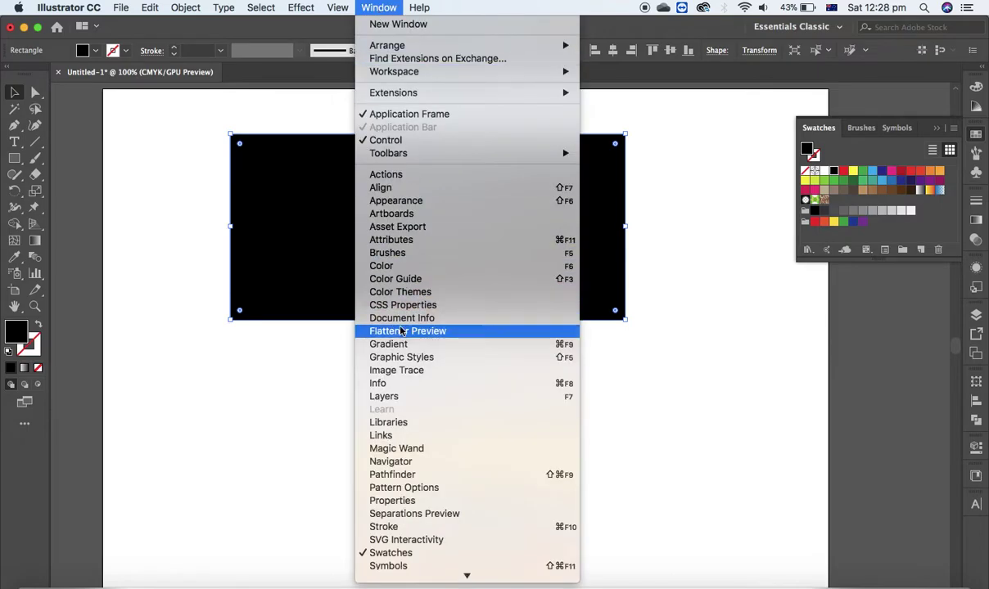
click(392, 268)
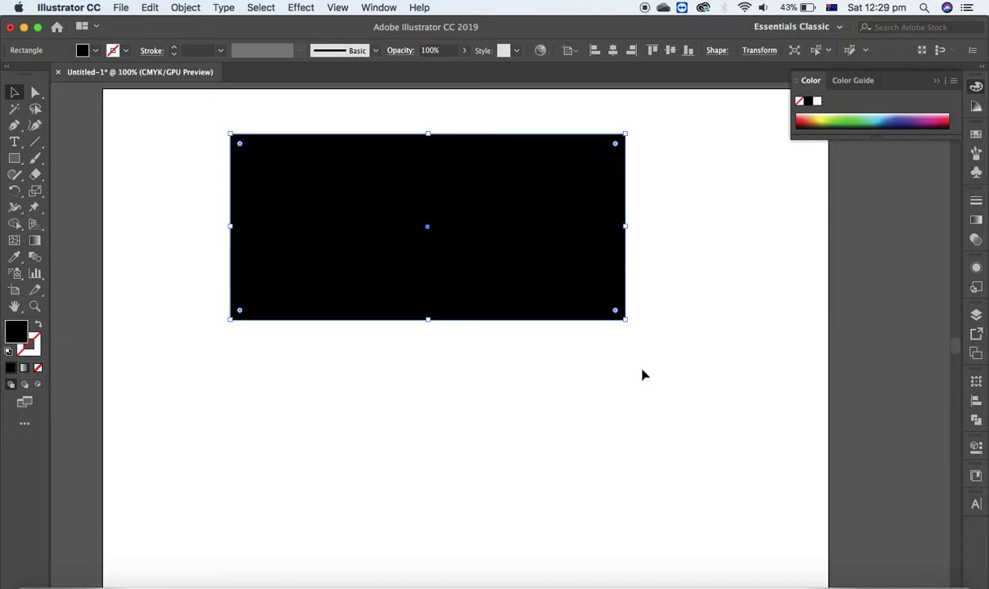
Duplicate the black rectangle, shrink it inside the original with a thicker bottom border, and fill it white.
click(14, 94)
drag(368, 207, 474, 323)
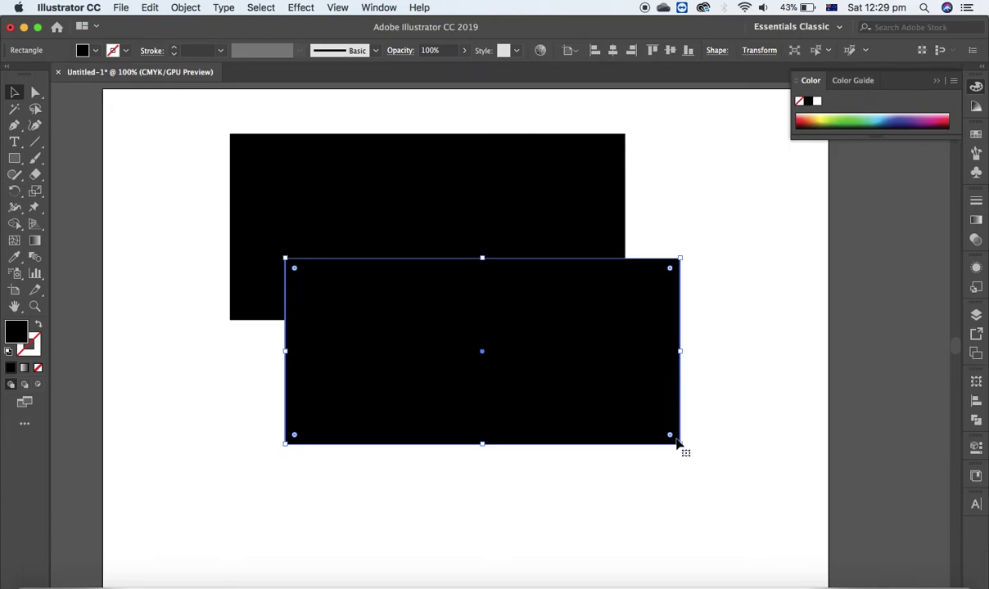
drag(679, 443, 658, 432)
drag(560, 332, 521, 217)
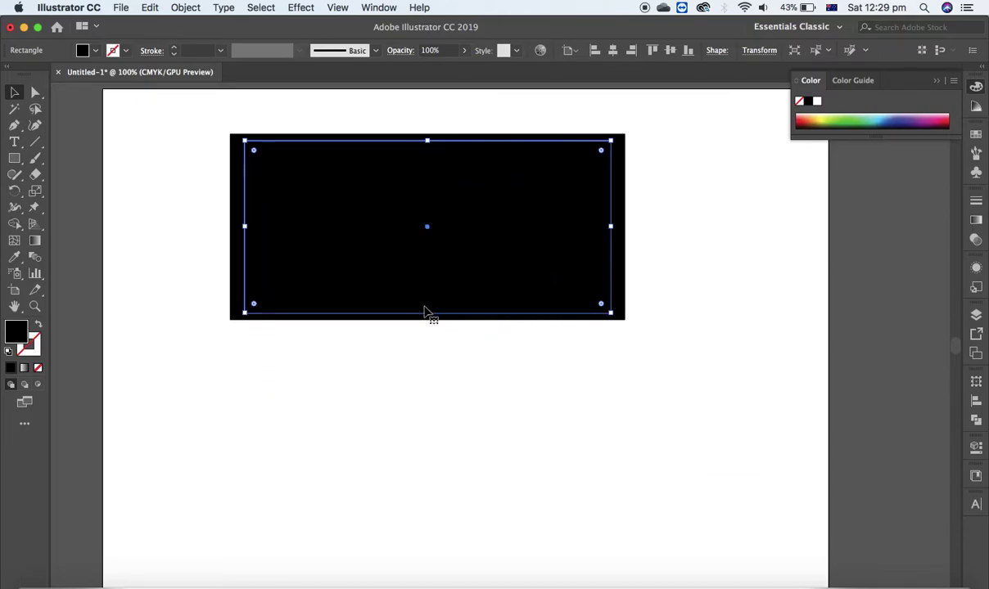
drag(426, 312, 426, 295)
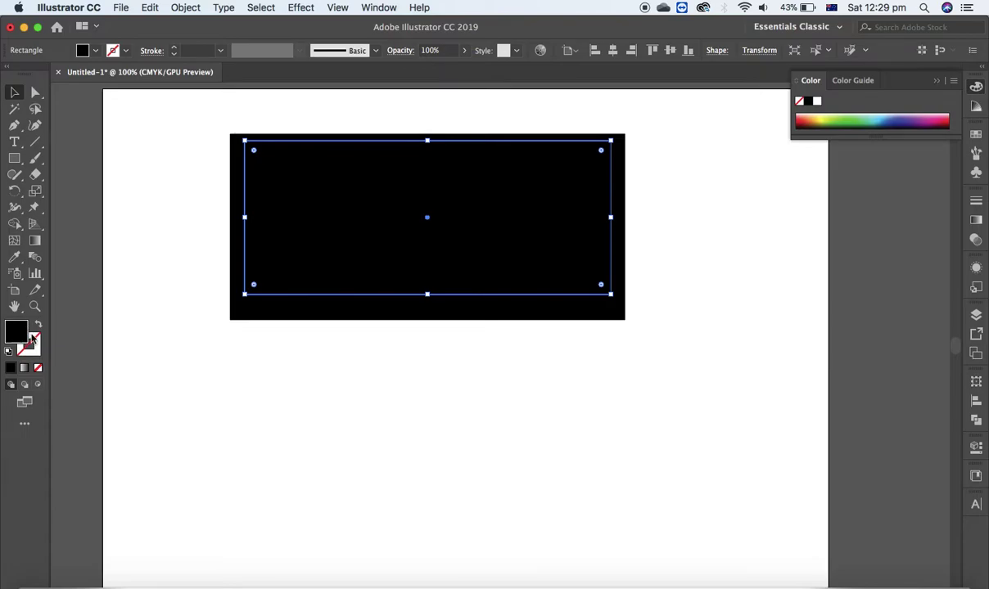
click(816, 101)
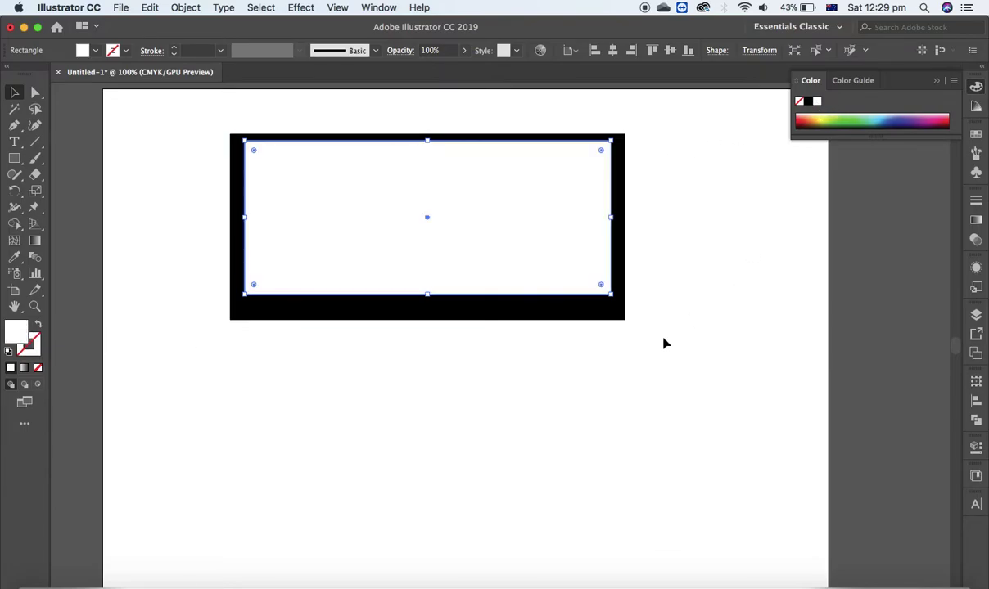
click(673, 377)
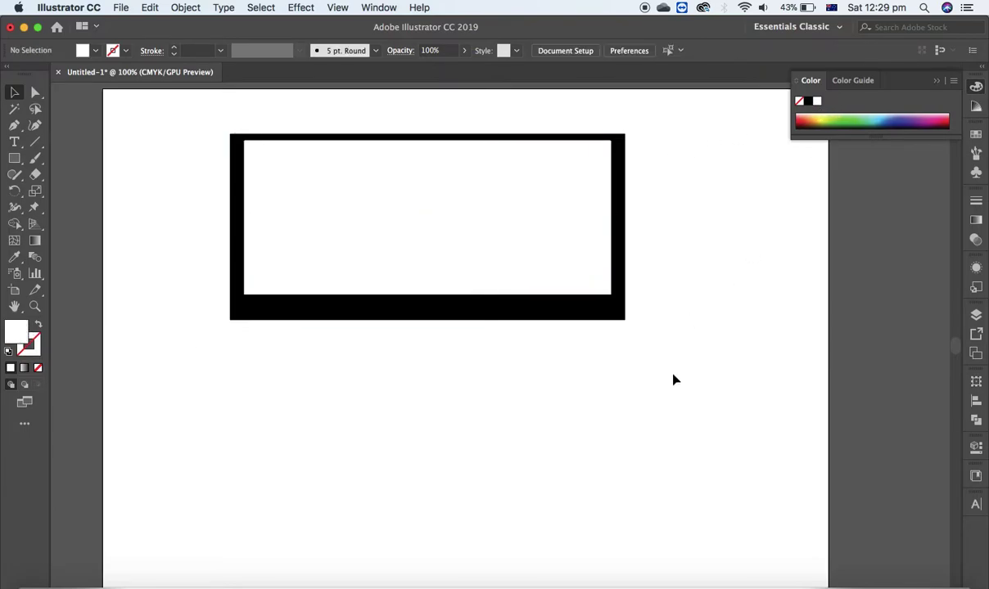
Round the black frame's corners to 5.21 mm using the live-corner widget.
click(611, 318)
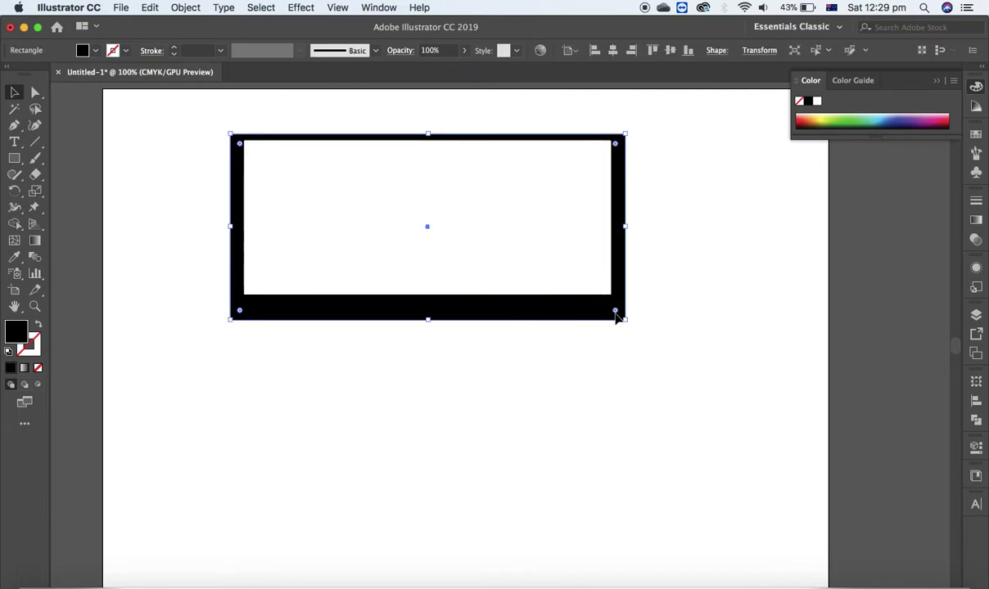
click(35, 94)
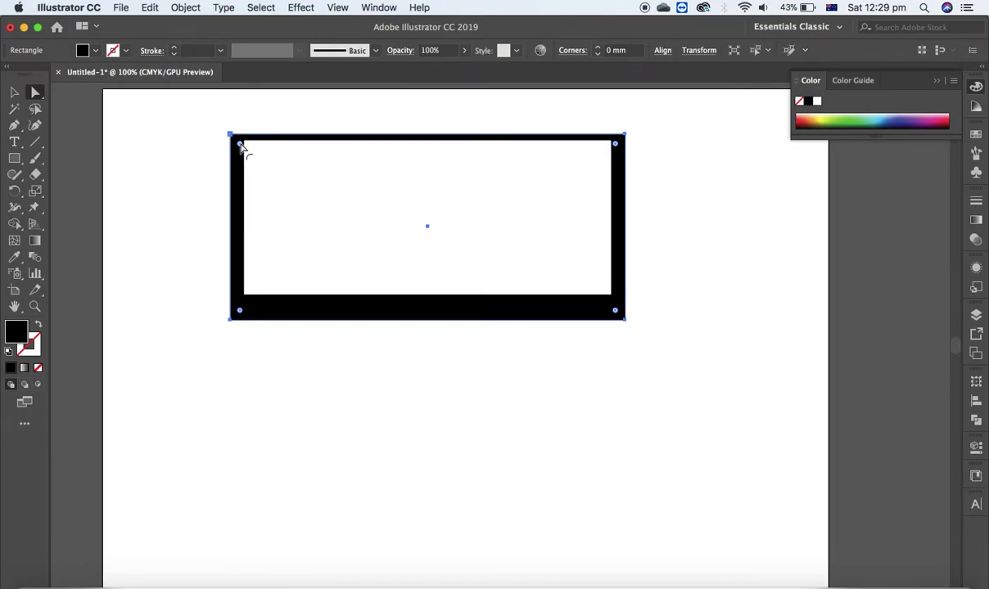
drag(242, 148, 251, 158)
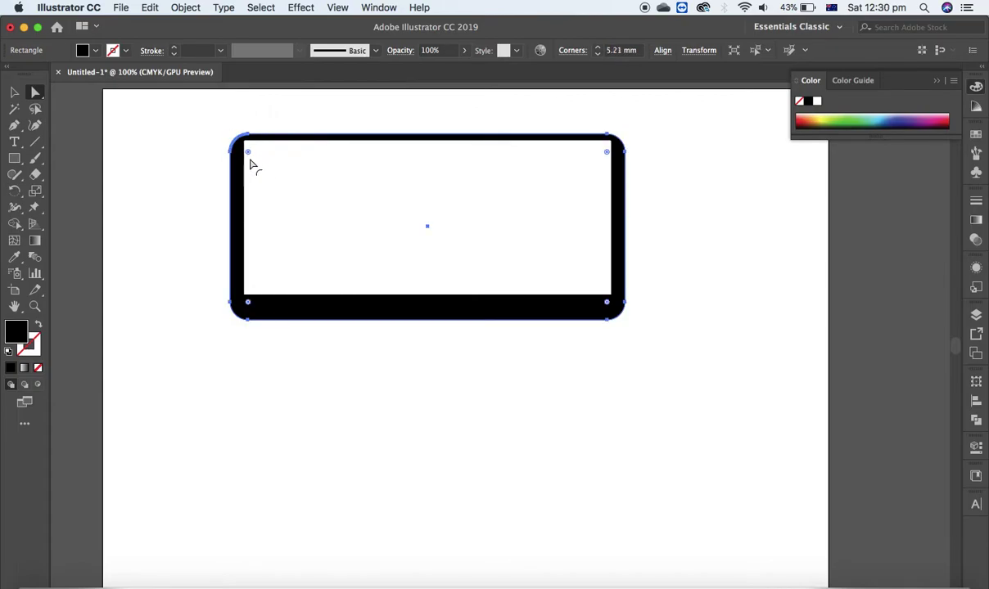
click(564, 405)
Nudge the white inner rectangle up slightly with the Up arrow key.
click(538, 241)
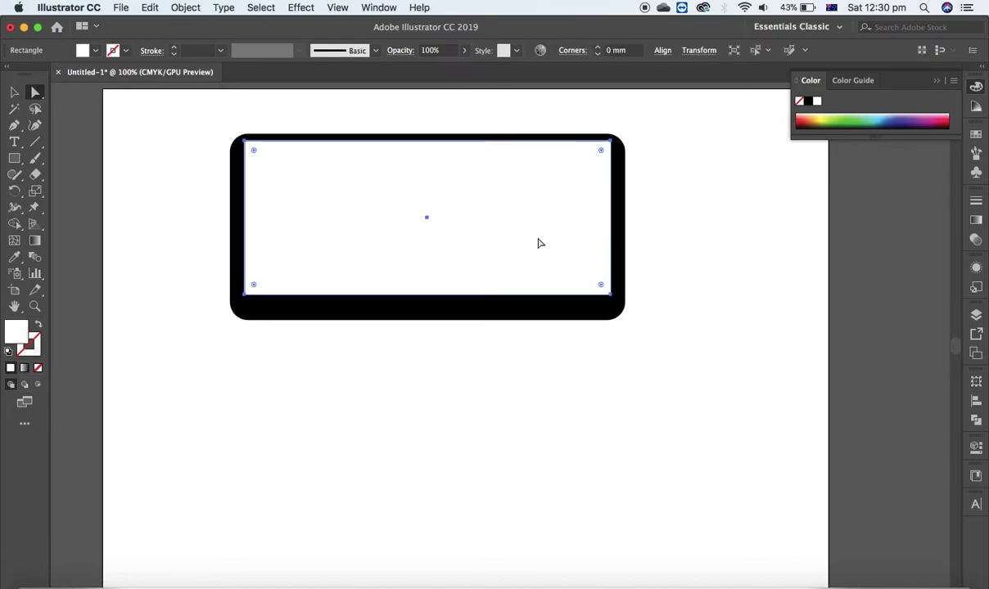
key(Up)
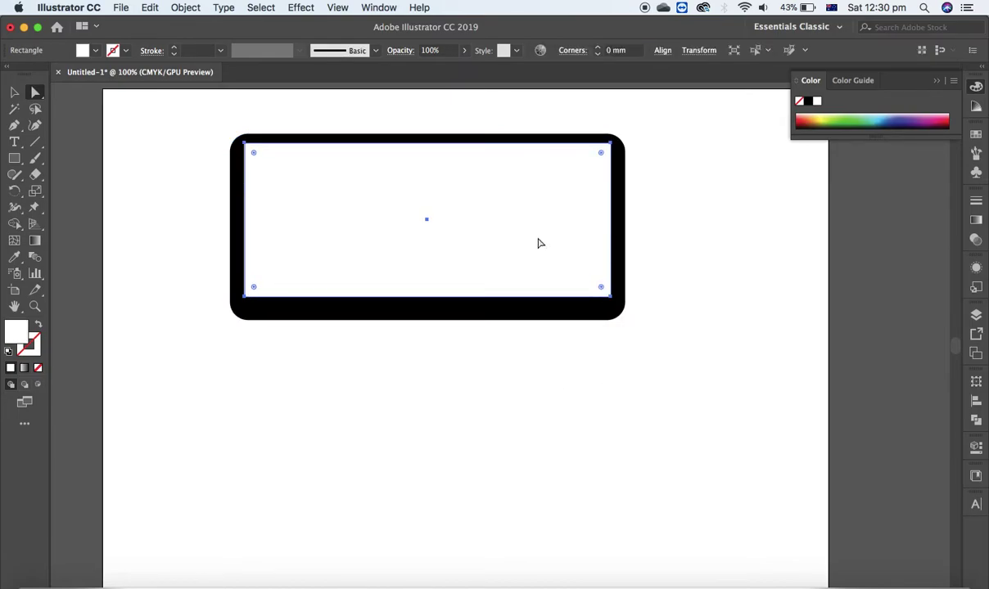
click(644, 370)
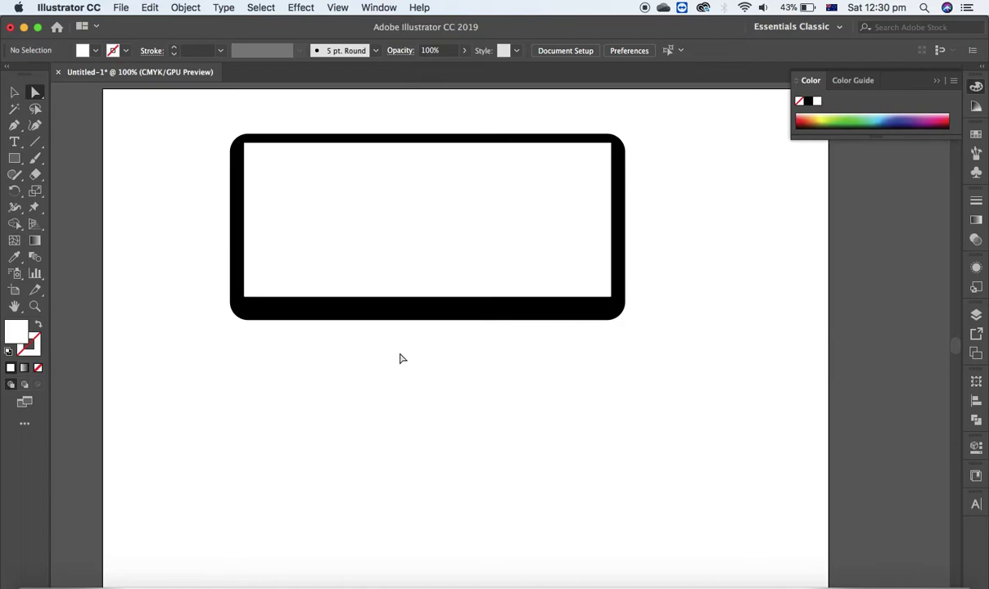
Draw a small stand rectangle below the monitor frame with a black fill and white stroke.
click(15, 161)
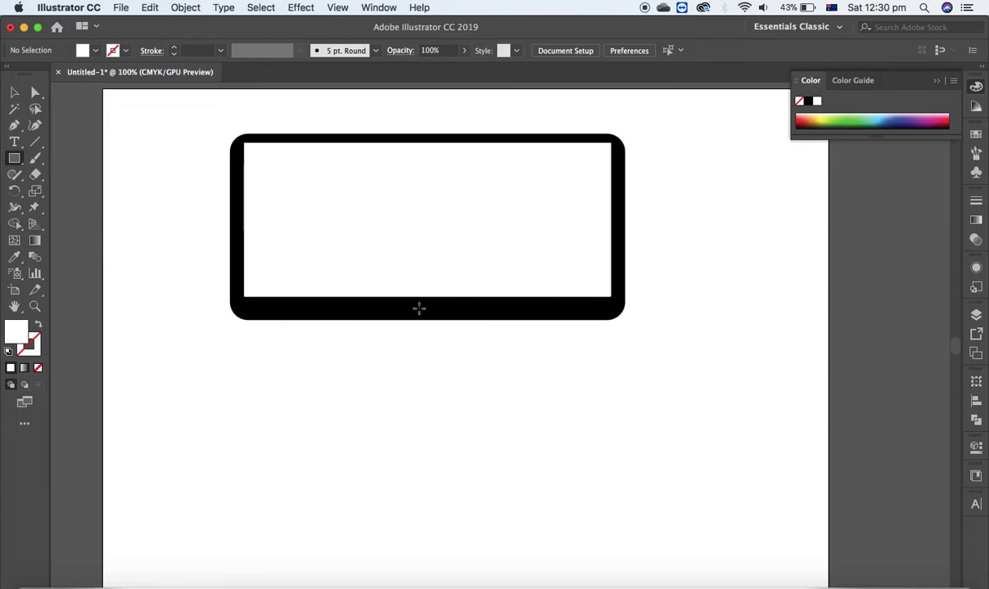
mouse_move(397, 305)
mouse_down()
mouse_move(435, 331)
mouse_move(453, 355)
mouse_move(448, 373)
mouse_up()
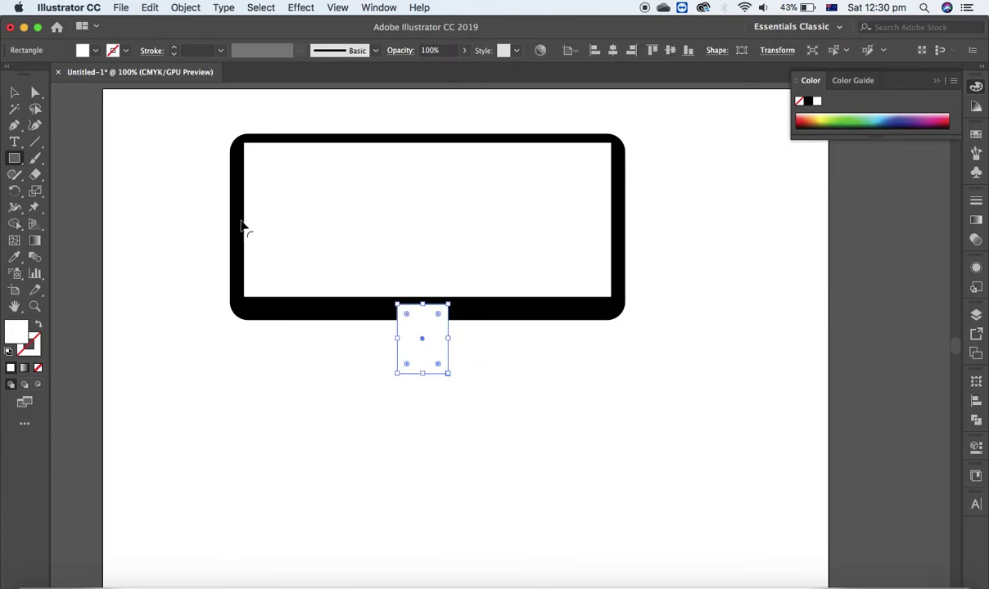
click(14, 91)
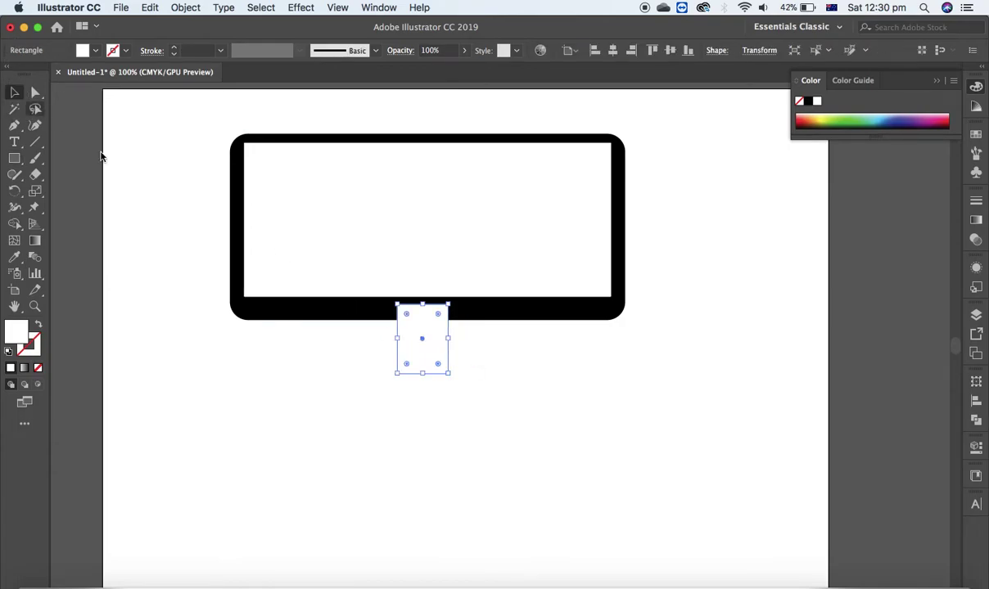
click(411, 332)
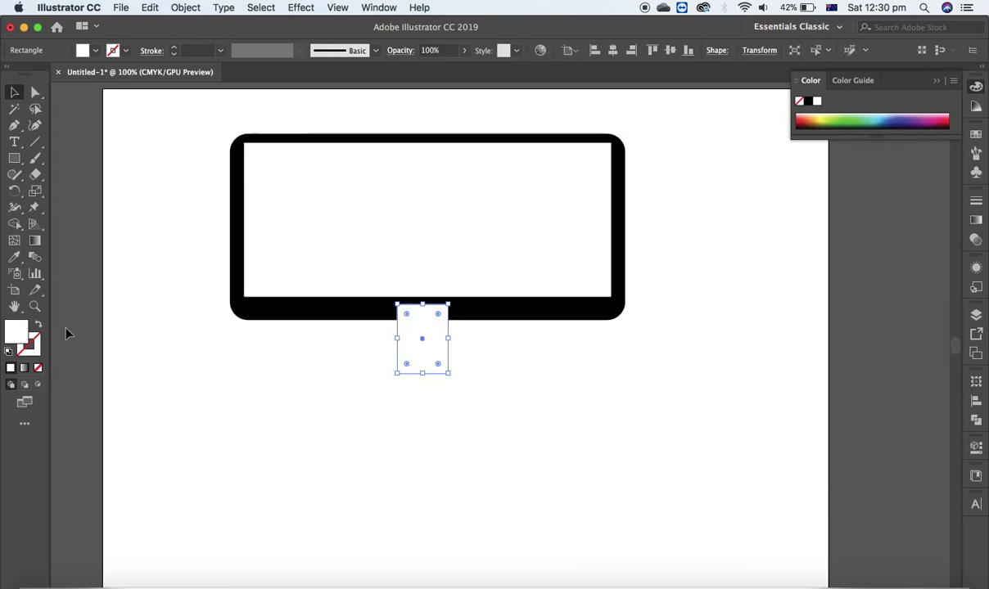
click(35, 347)
click(817, 103)
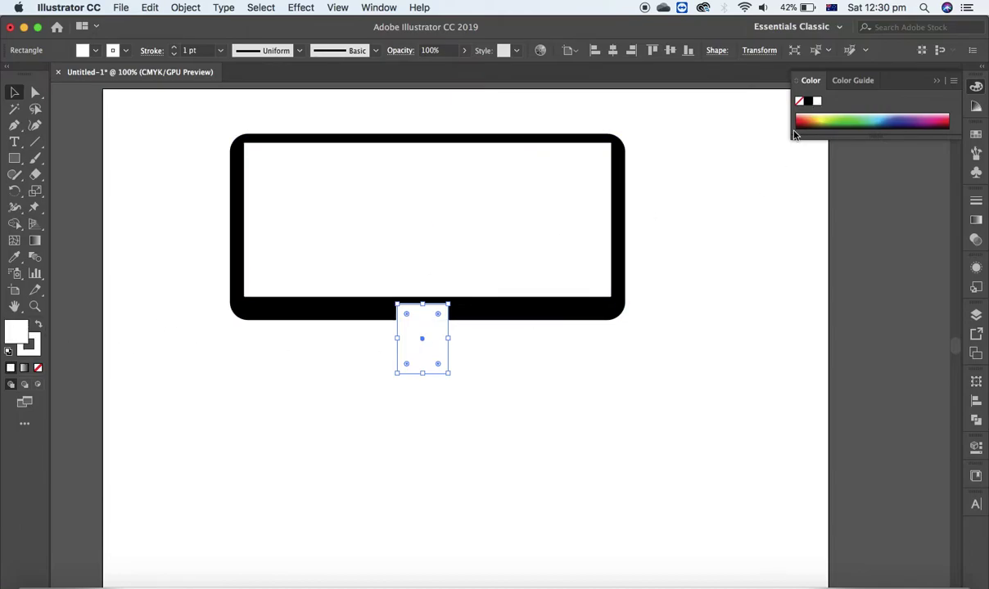
click(809, 102)
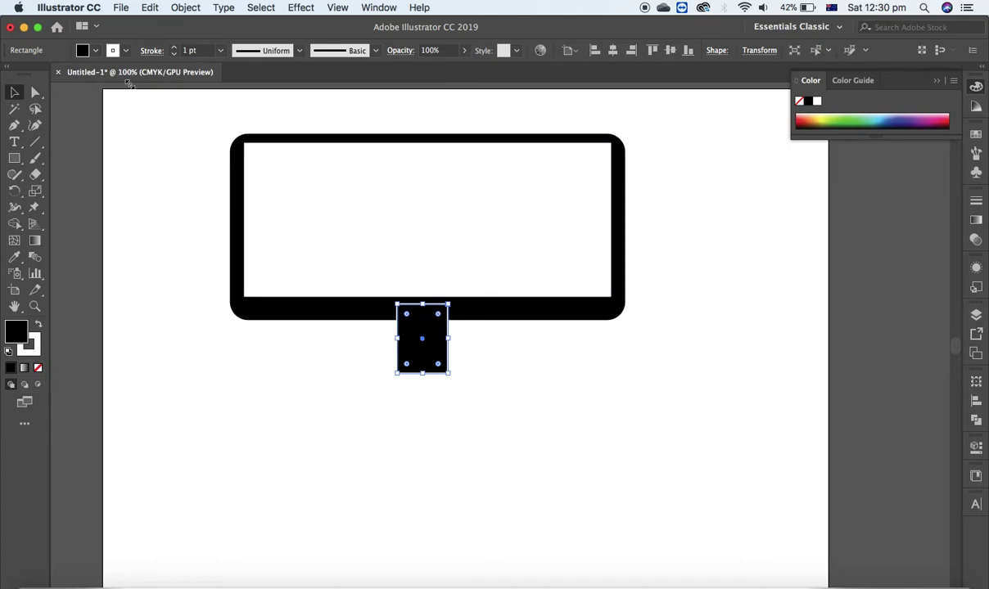
Increase the stand's stroke weight to 6 pt.
click(175, 48)
click(174, 47)
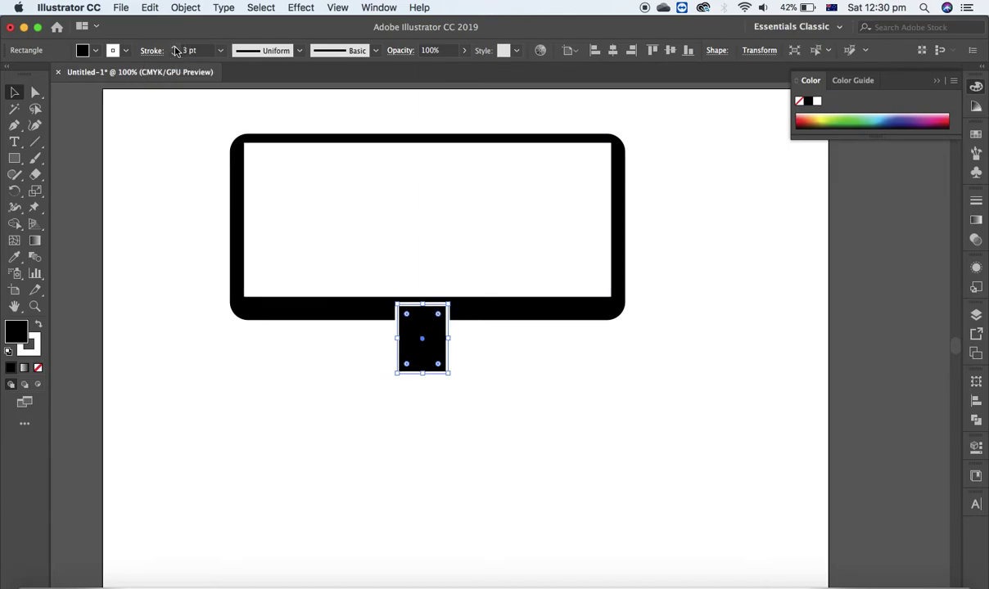
click(174, 47)
click(175, 47)
click(174, 48)
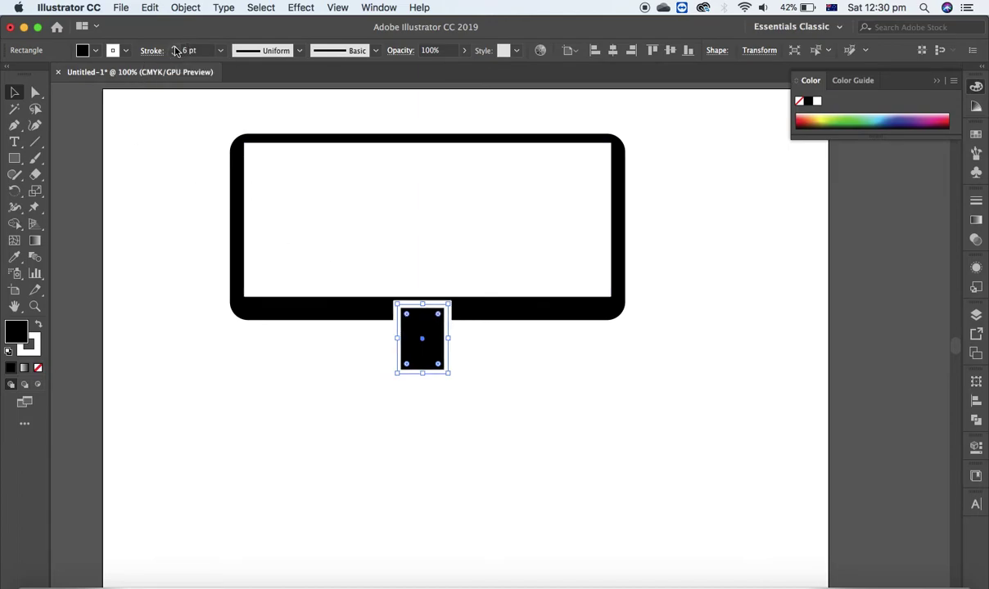
click(179, 188)
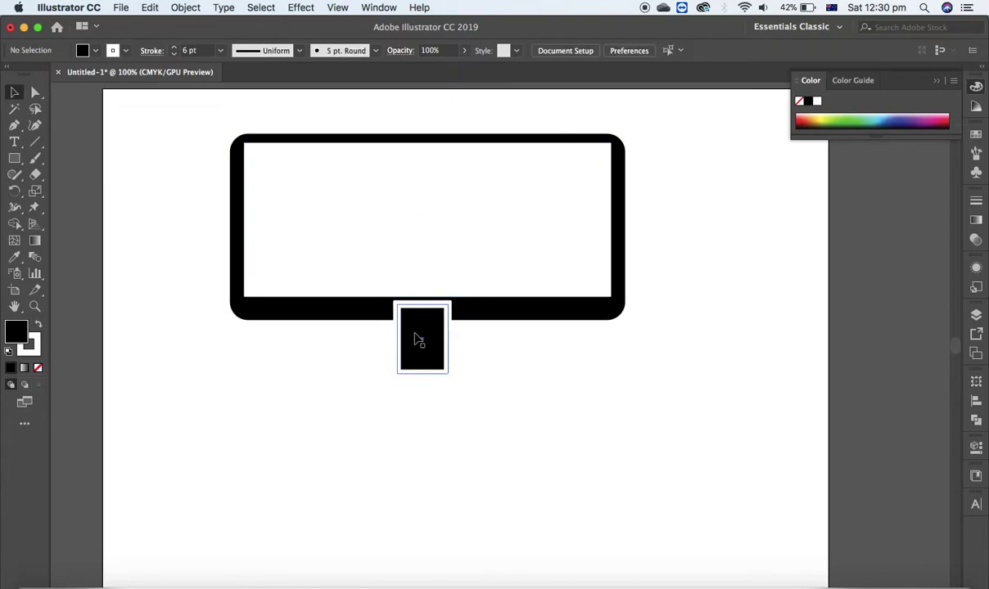
click(418, 340)
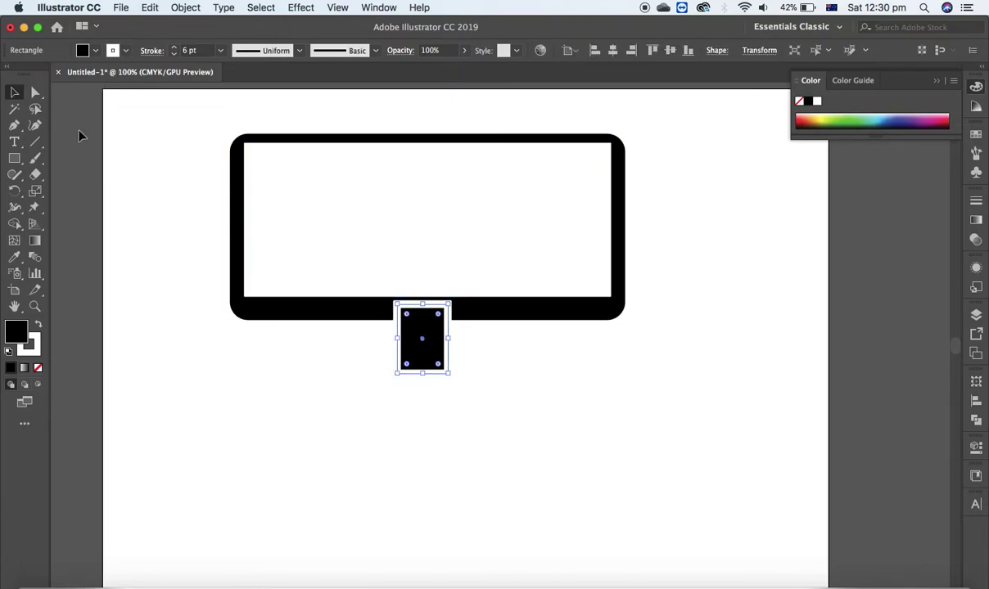
Select the stand's two bottom anchors and round them to about 4.83 mm.
click(34, 95)
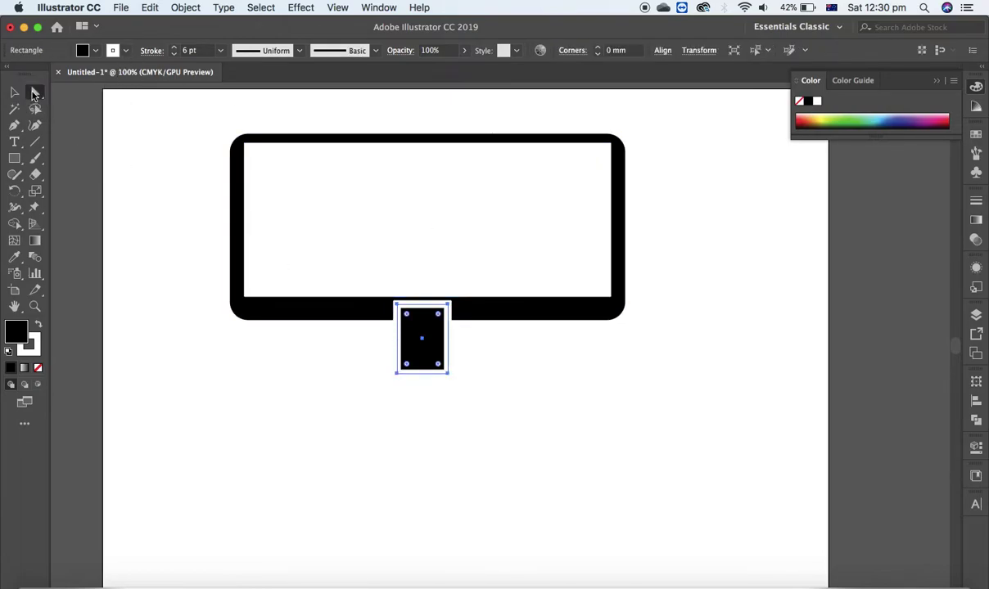
click(400, 375)
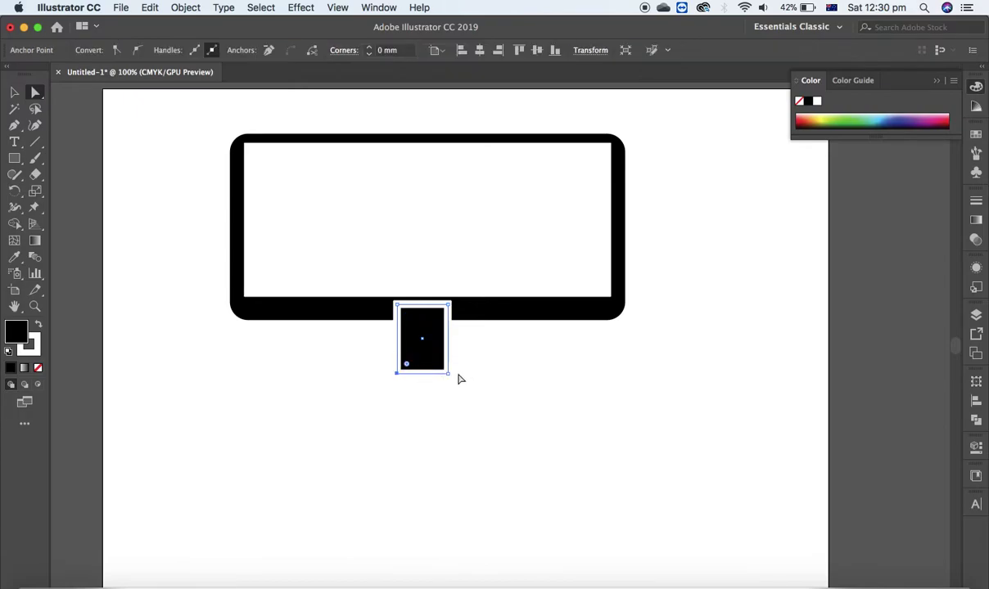
shift+click(448, 374)
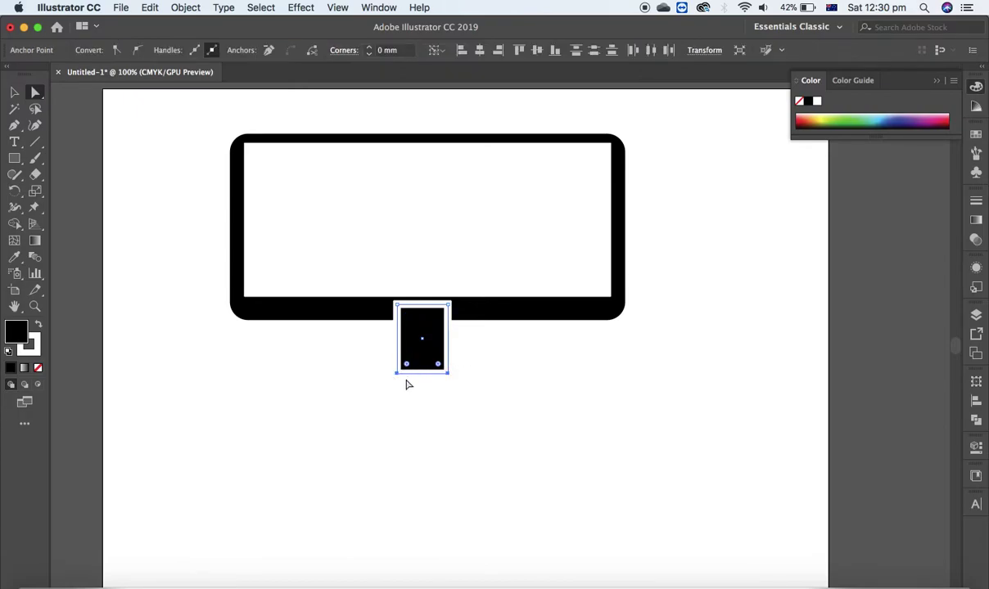
drag(407, 366, 409, 335)
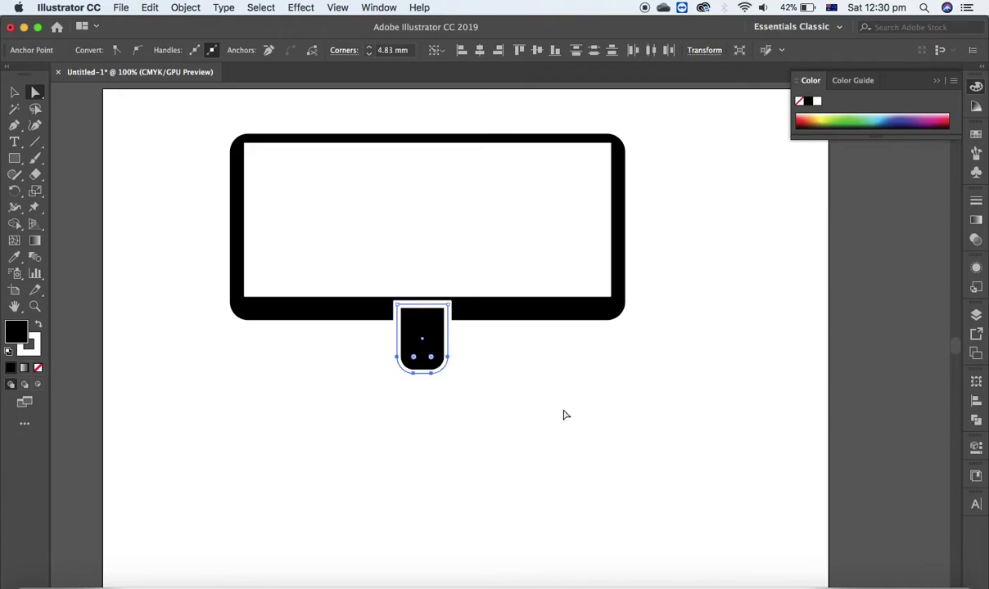
click(554, 410)
Send the stand to back so its top hides under the monitor frame, then nudge it into place.
click(436, 334)
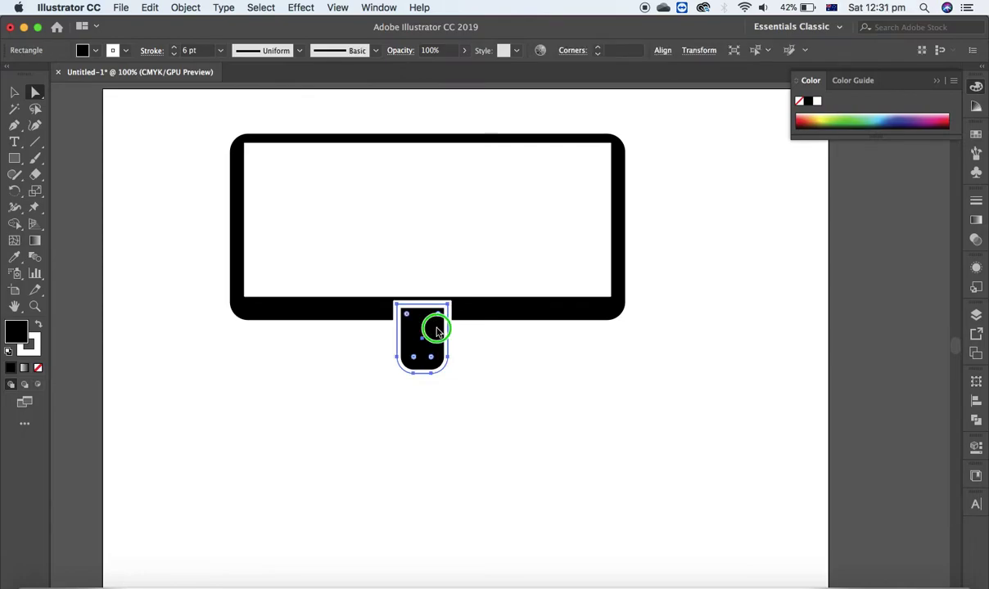
right_click(438, 319)
mouse_move(504, 524)
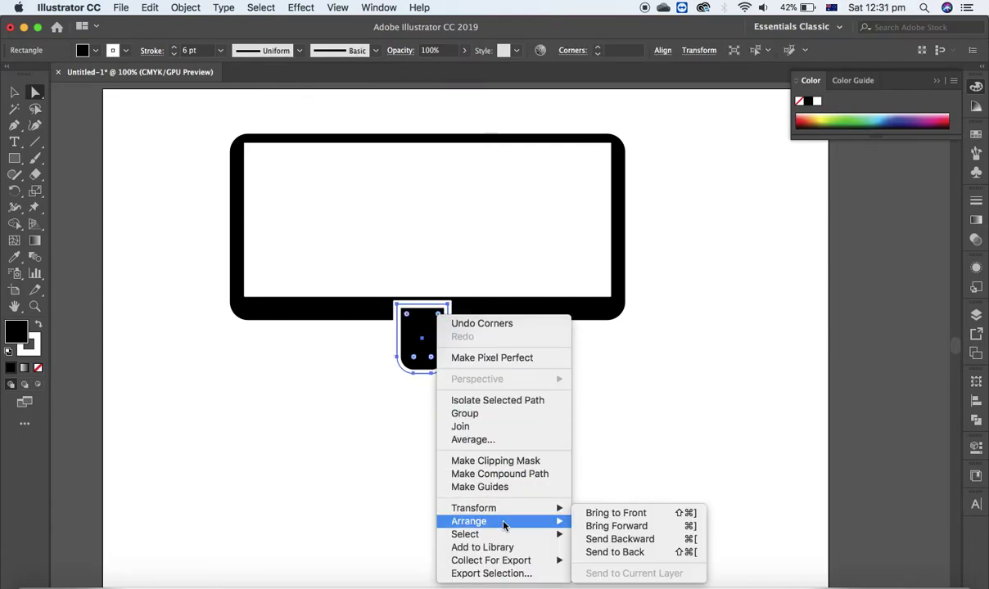
click(615, 552)
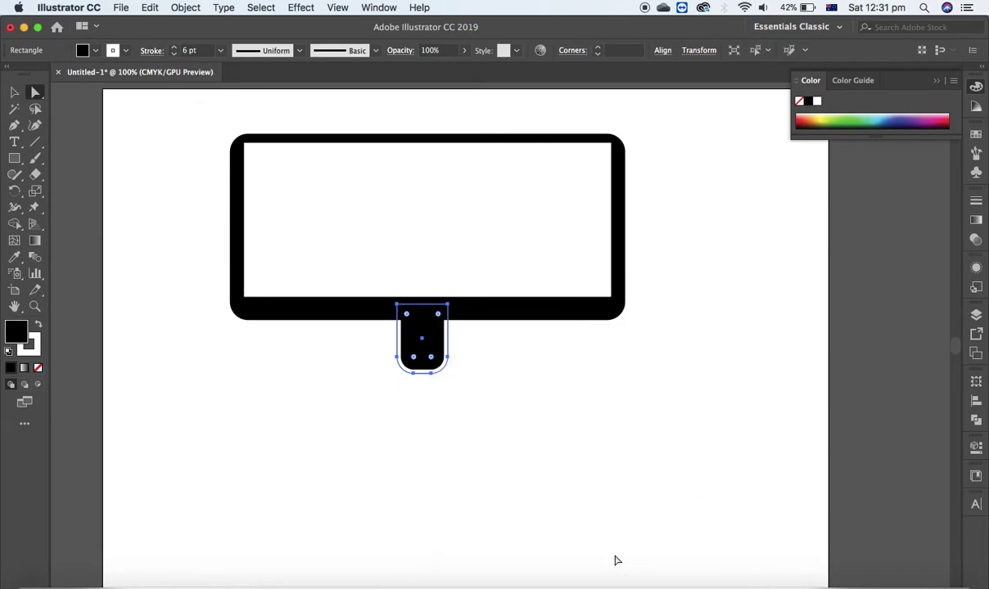
click(185, 8)
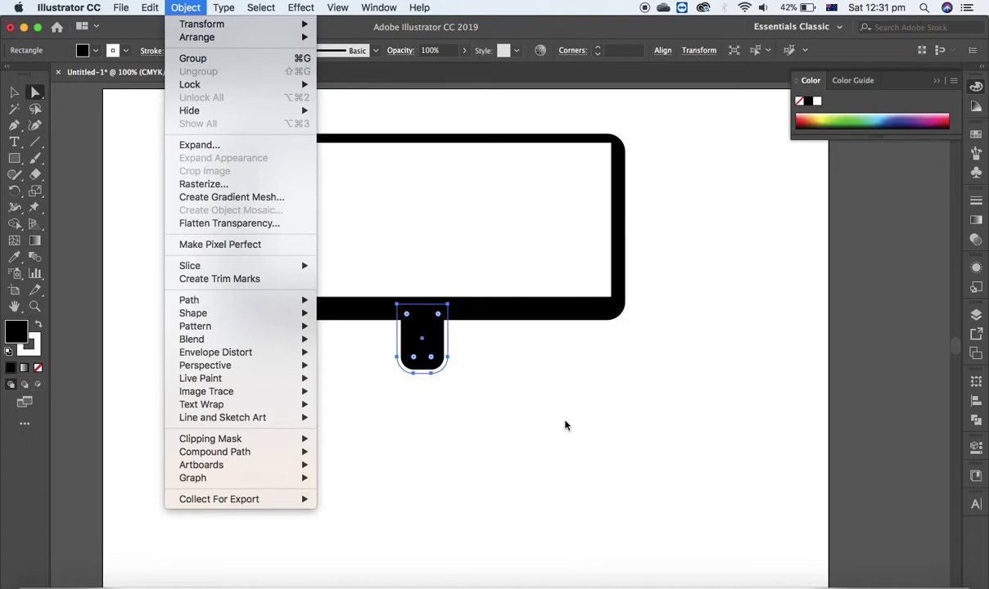
click(530, 399)
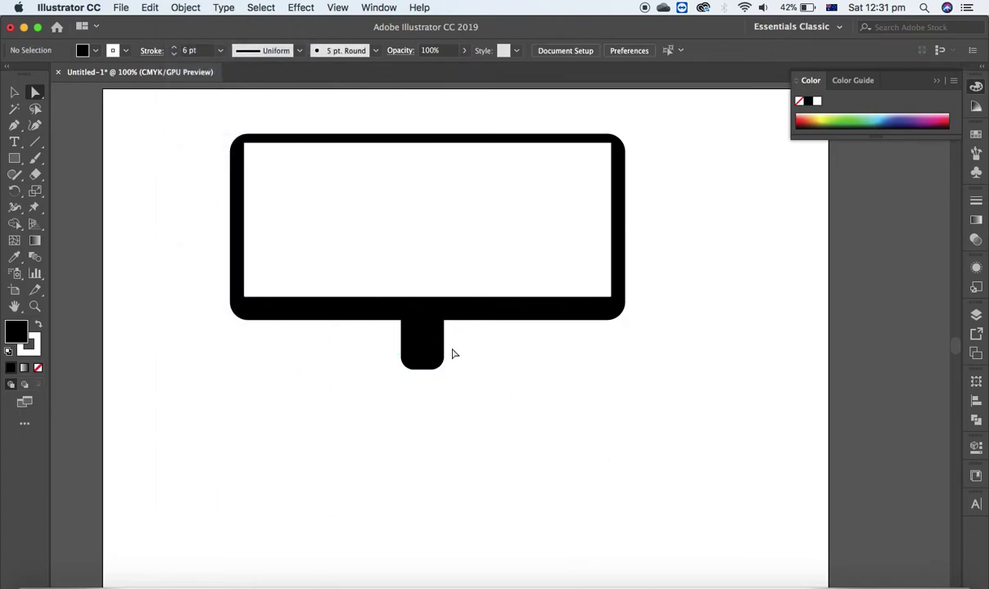
mouse_move(431, 344)
mouse_down()
mouse_move(438, 352)
mouse_move(435, 335)
mouse_up()
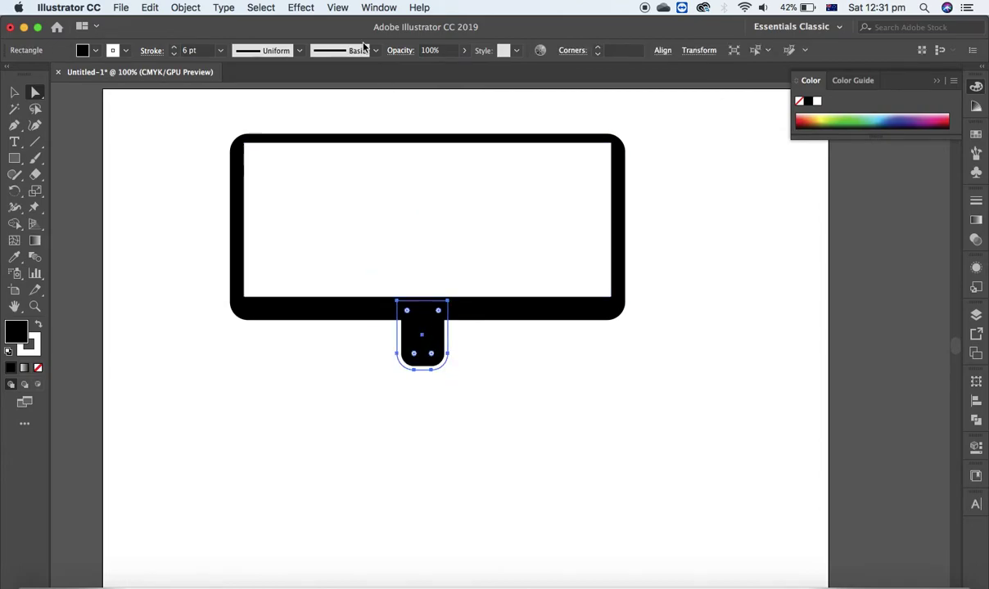
Turn on Smart Guides and snap the stand to the monitor frame's horizontal centre.
click(338, 7)
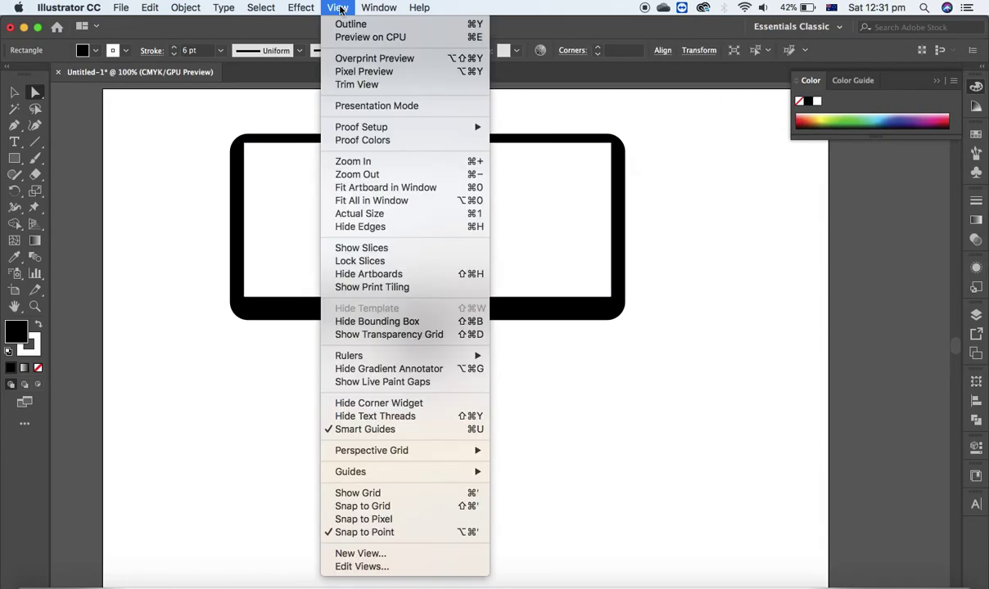
click(387, 431)
drag(426, 331, 433, 336)
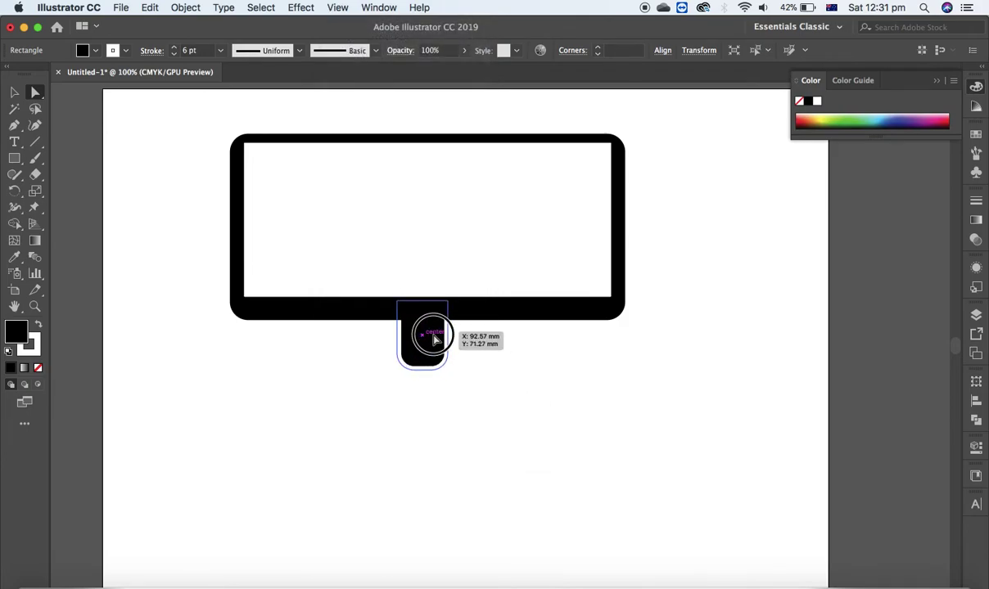
click(561, 413)
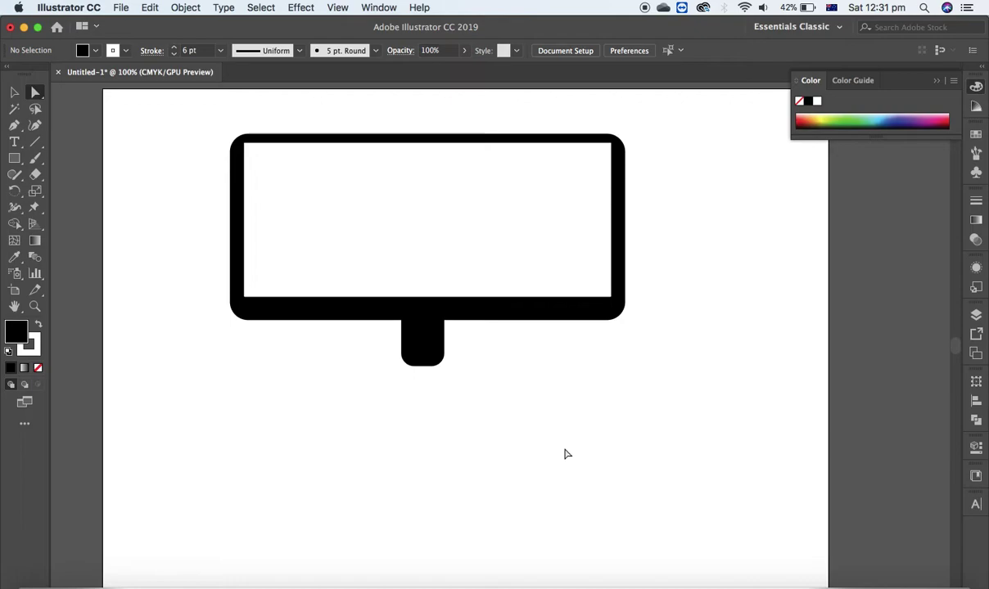
Draw a black oval below the stand with the stroke set to None.
click(18, 161)
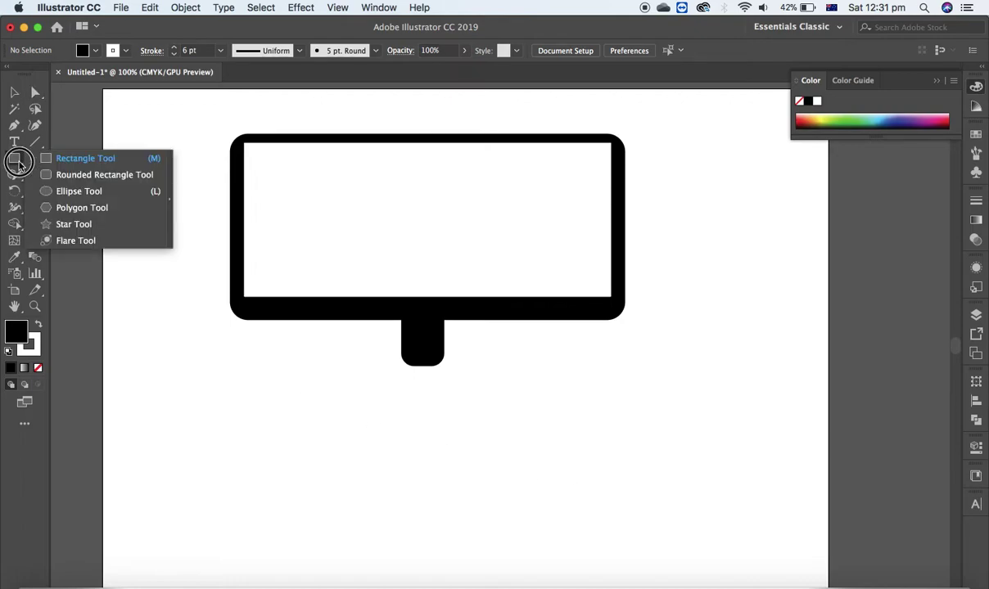
click(64, 194)
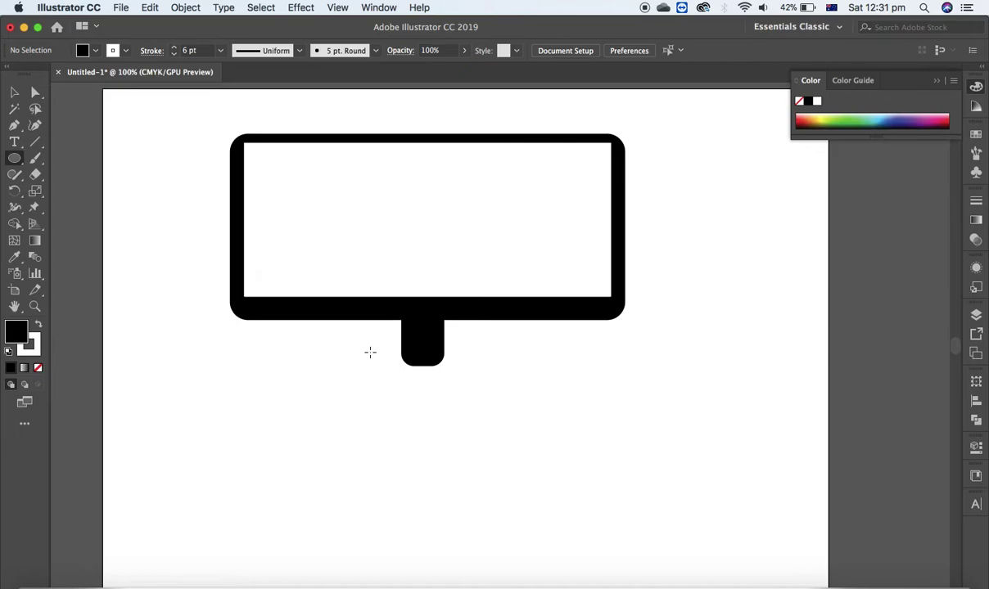
drag(369, 344, 484, 397)
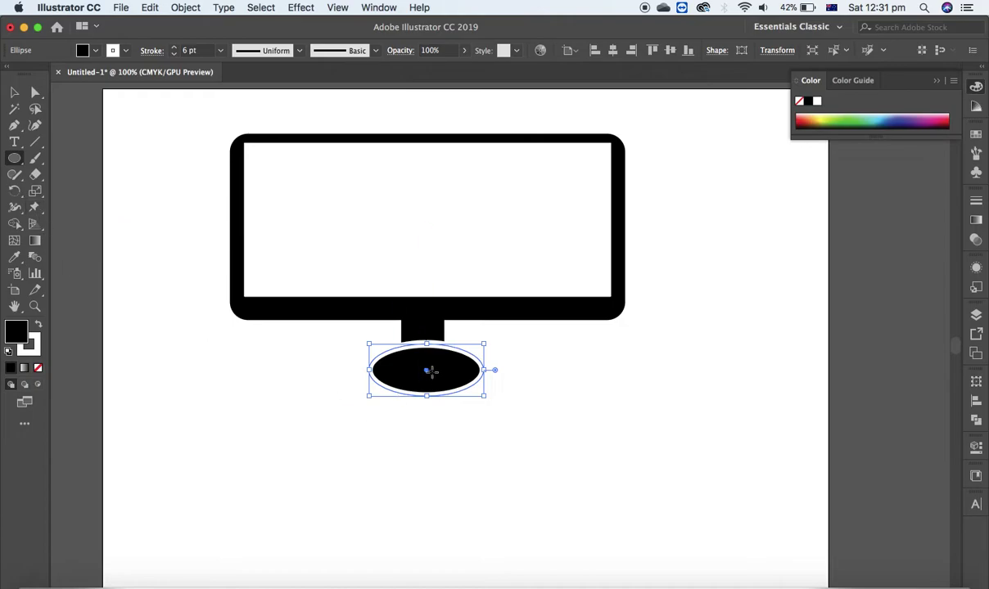
click(32, 342)
click(799, 102)
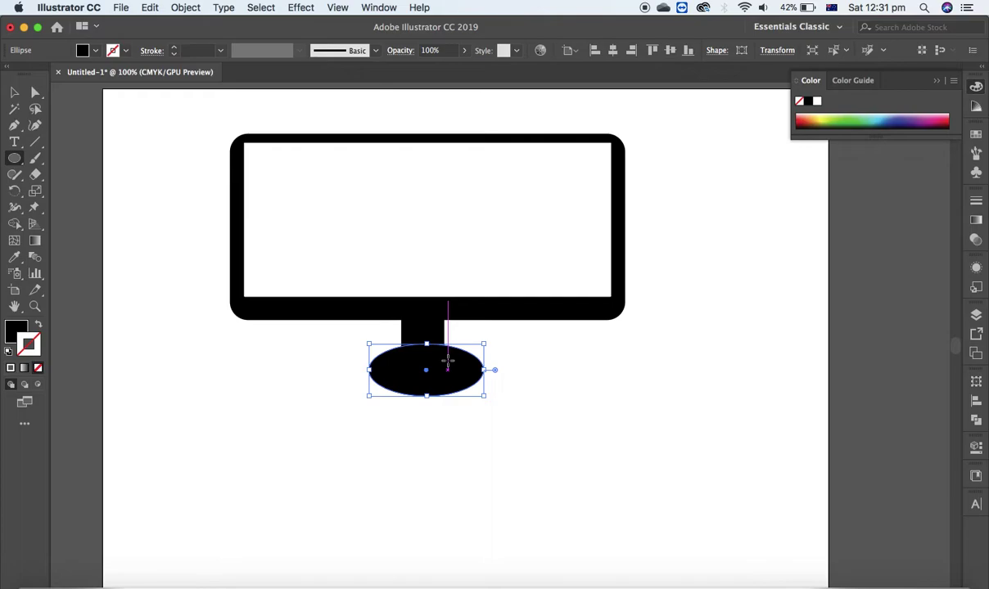
Send the oval to back behind the stand and nudge it up into position.
right_click(448, 360)
mouse_move(503, 522)
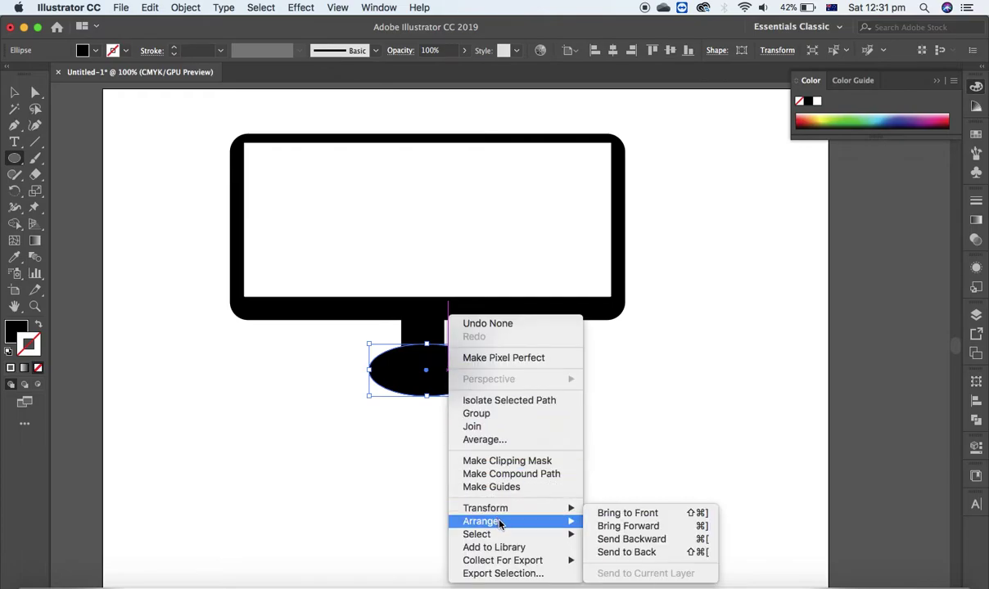
click(641, 554)
key(v)
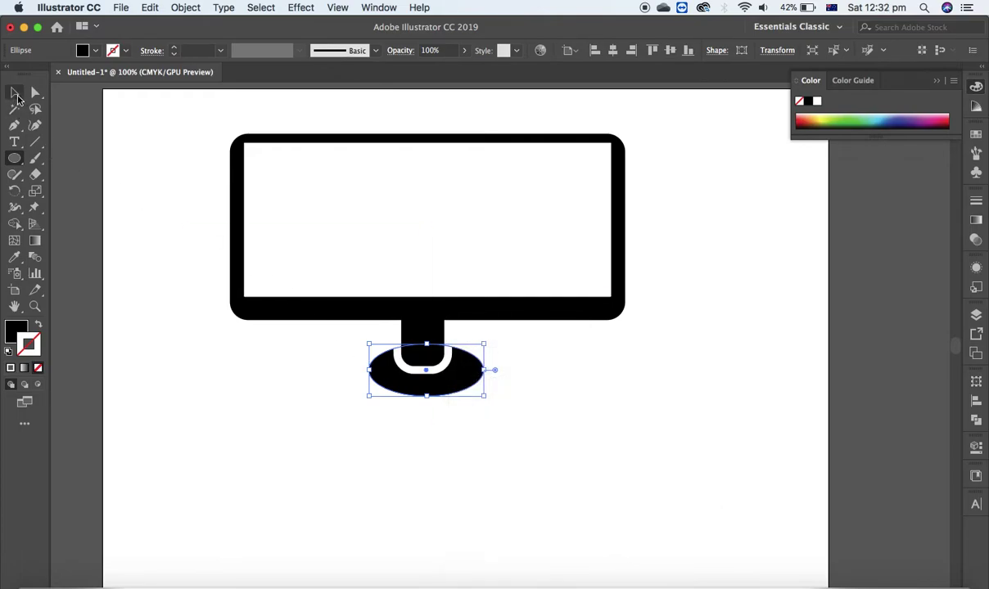
key(Up)
key(Up)
key(Up)
key(Up)
key(Up)
key(Up)
key(Up)
key(Up)
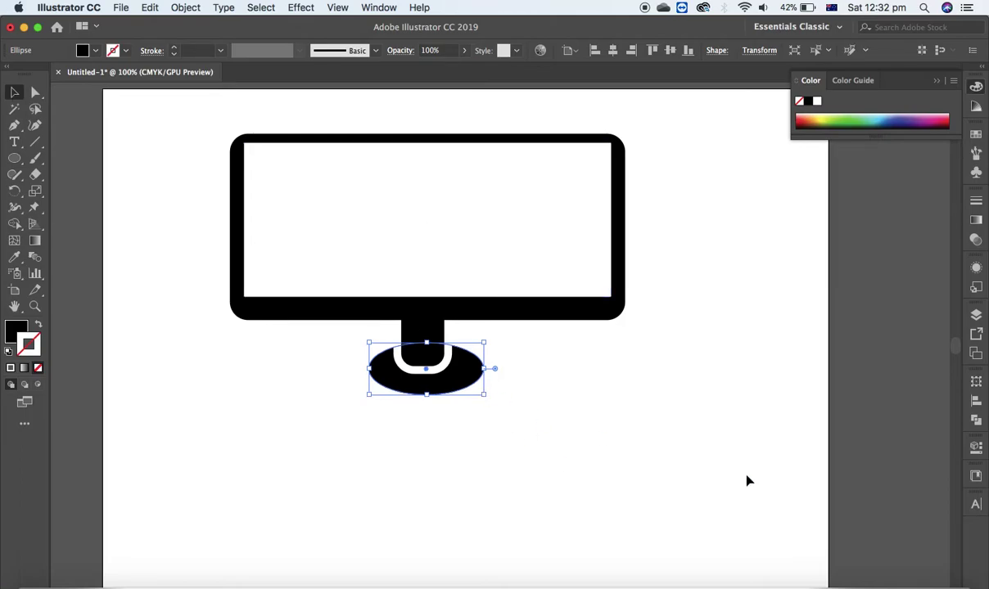
key(Left)
key(Left)
key(Left)
key(Left)
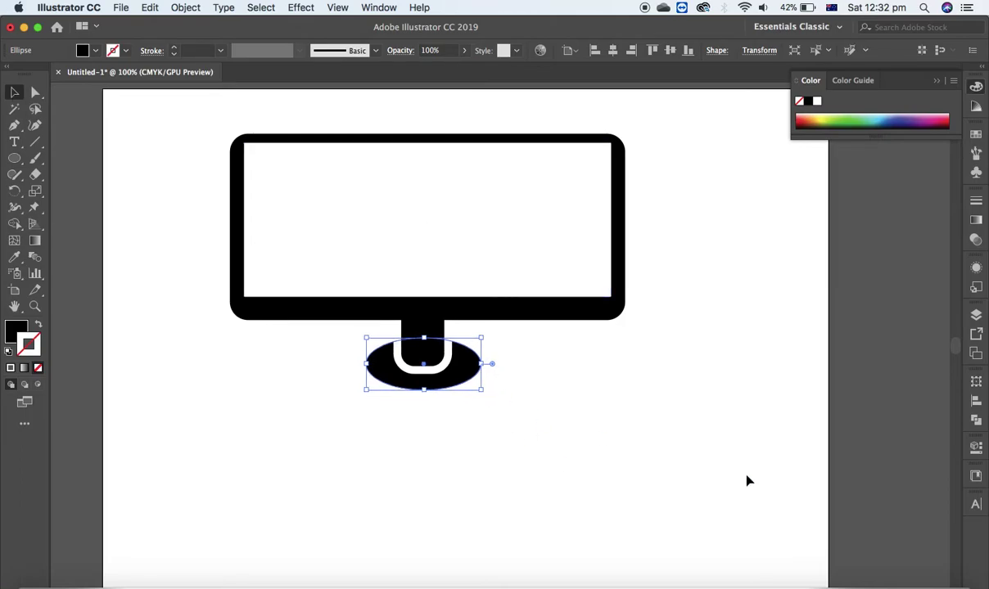
drag(423, 389, 423, 389)
click(643, 469)
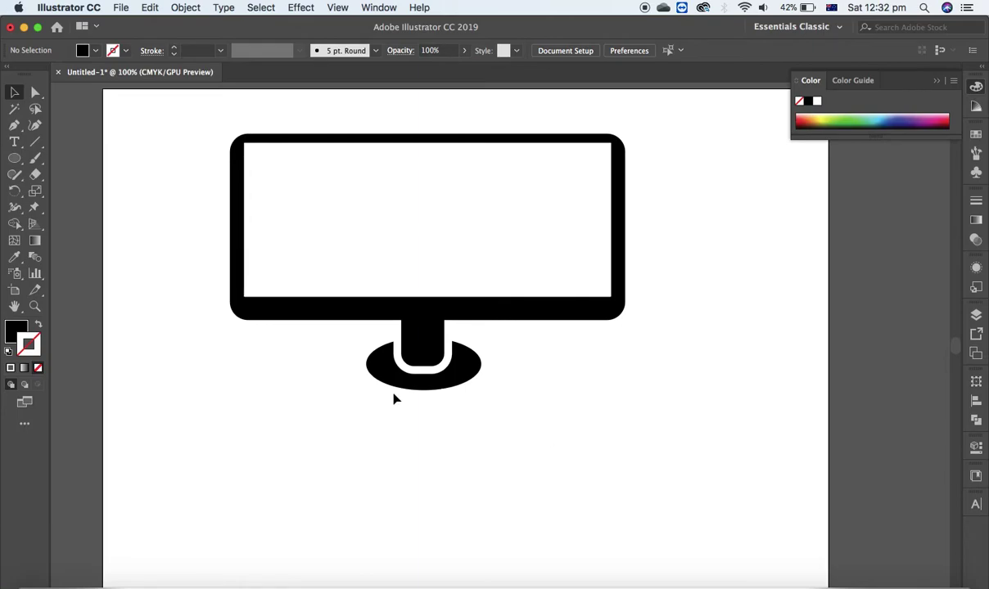
Add 'D LL' text below the monitor, leaving a single gap for the E.
click(15, 142)
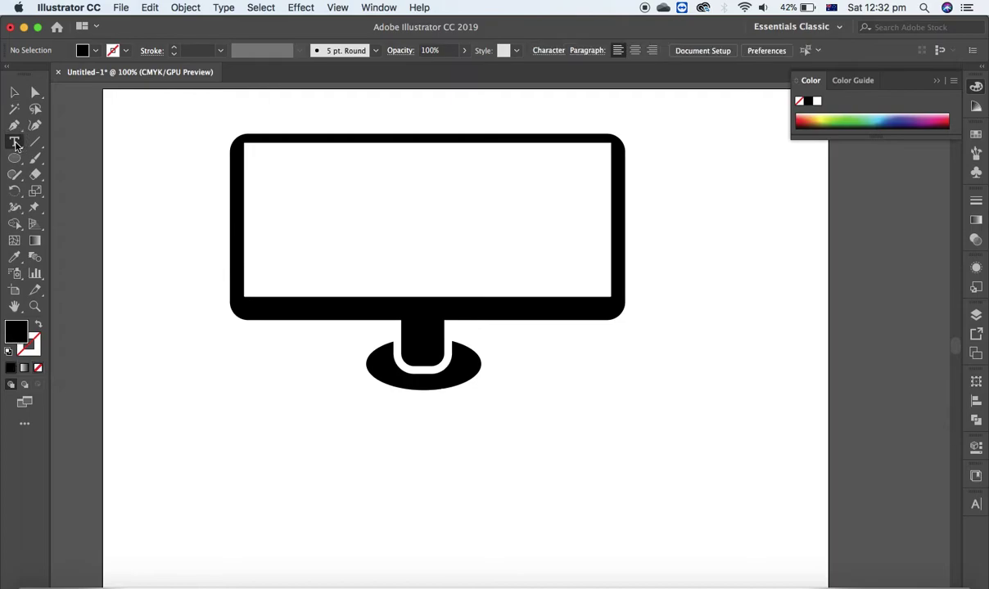
click(285, 451)
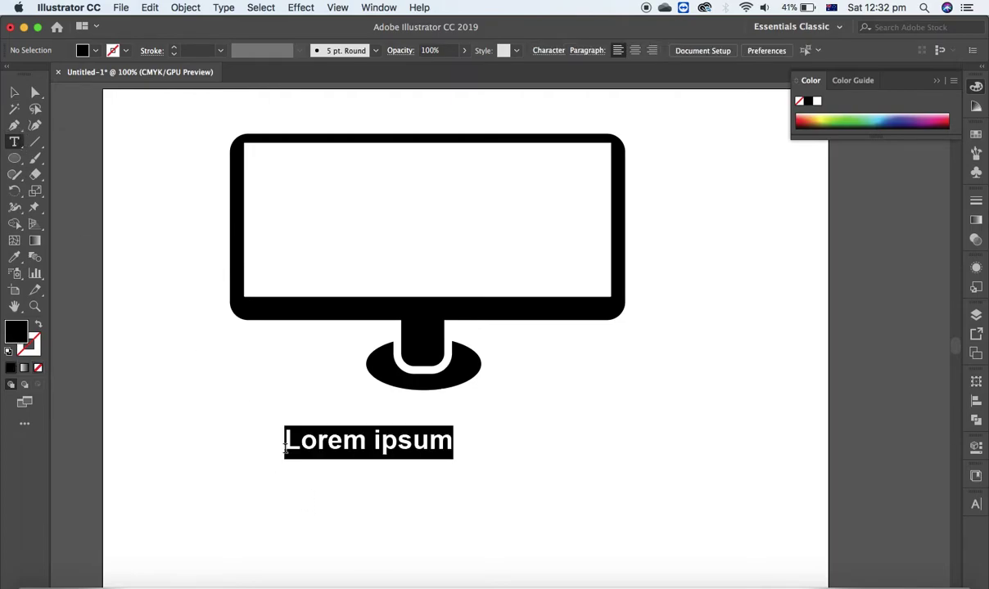
text(D)
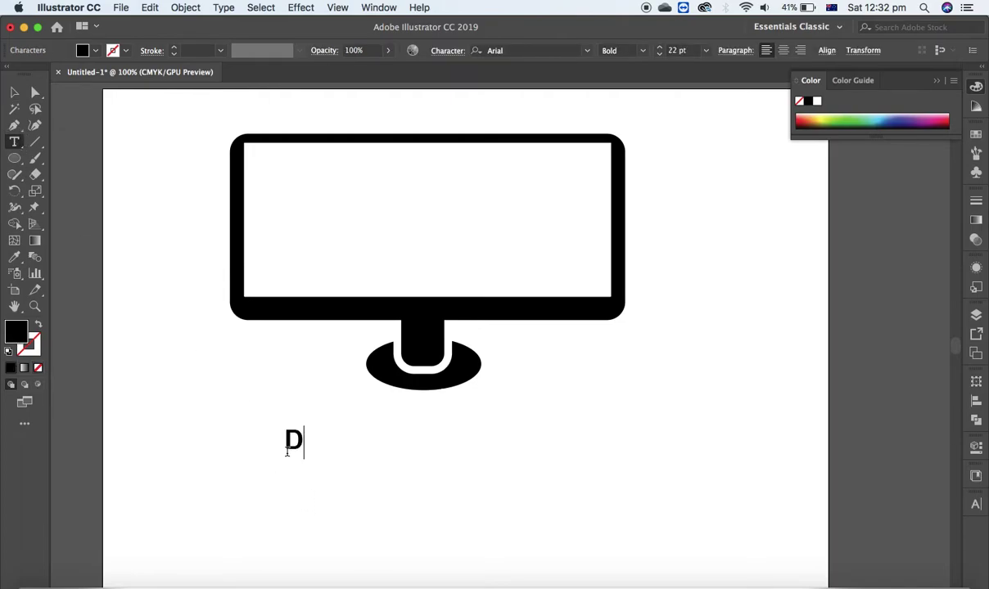
text(   LL)
click(326, 440)
key(BackSpace)
click(15, 92)
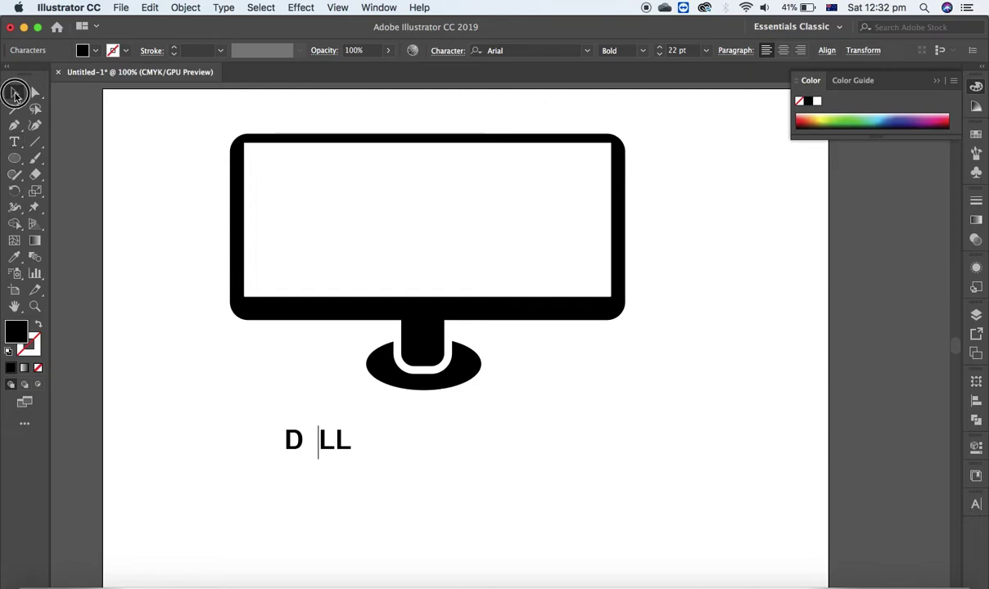
click(156, 272)
Add a separate 'E' and tilt it about 35° into the gap between D and LL.
click(13, 142)
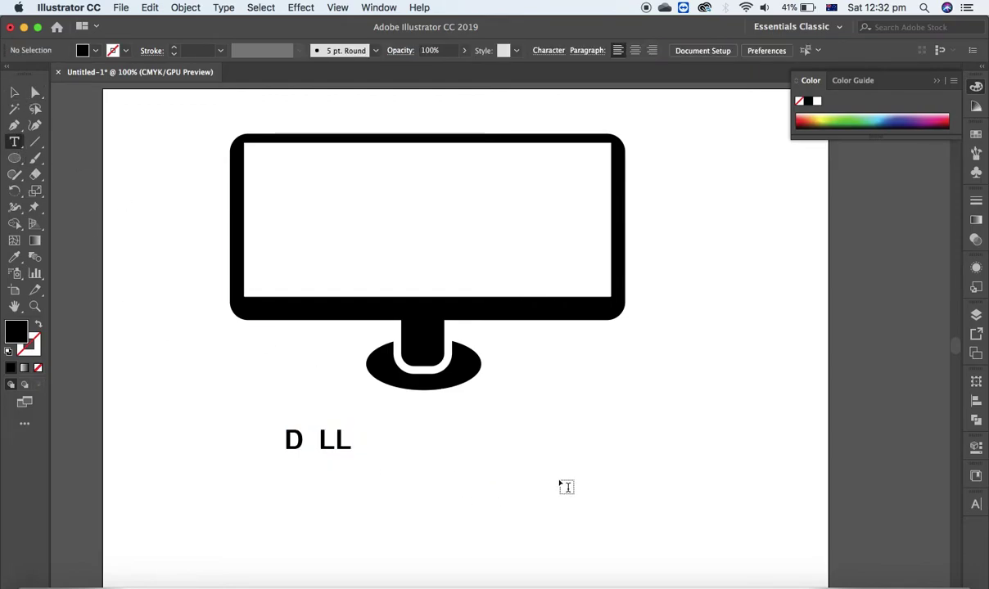
click(508, 432)
text(E)
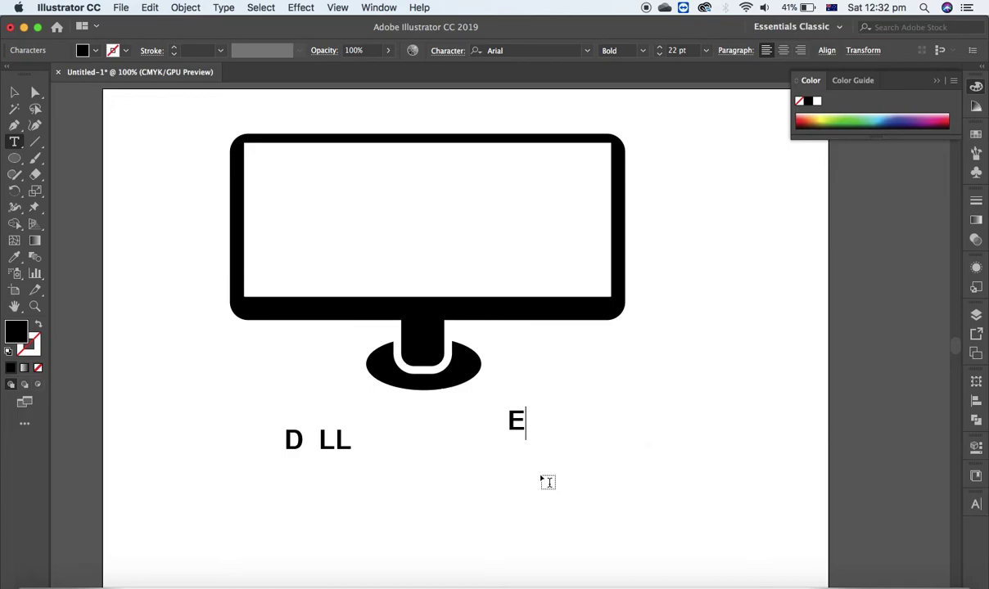
click(13, 92)
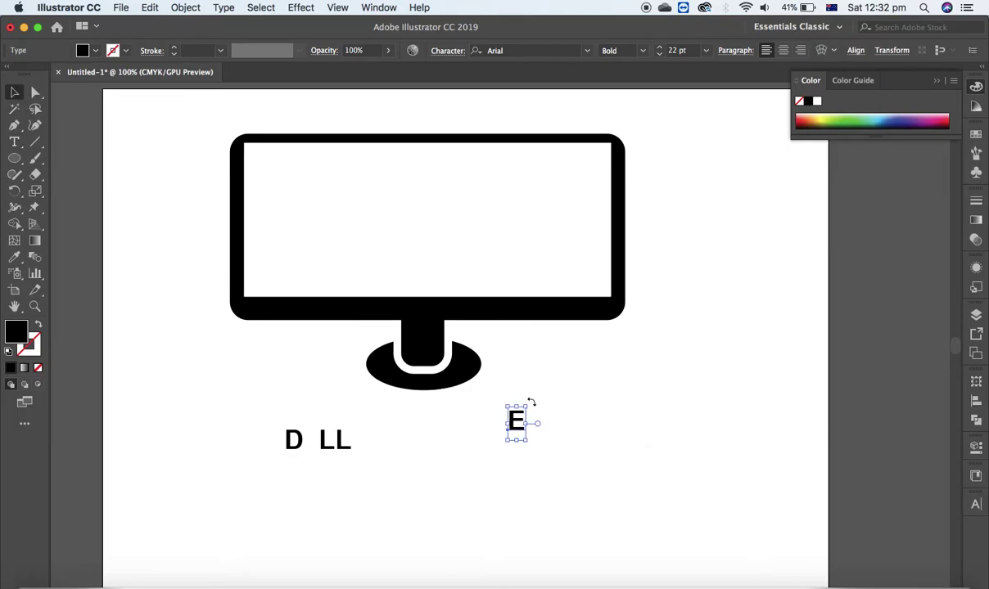
drag(531, 402, 315, 444)
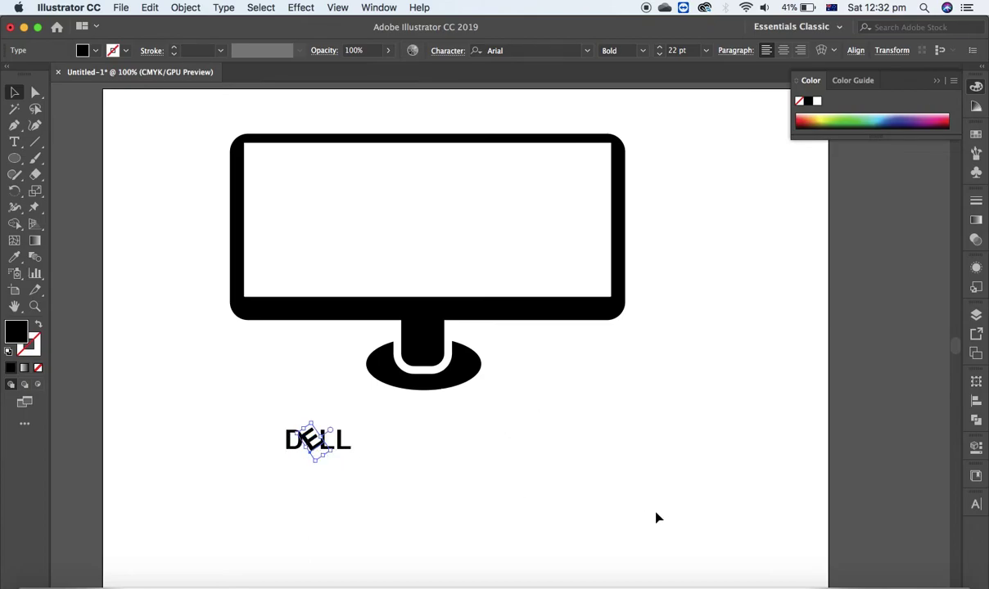
Group the 'D LL' text with the tilted E and fill the group white.
click(542, 483)
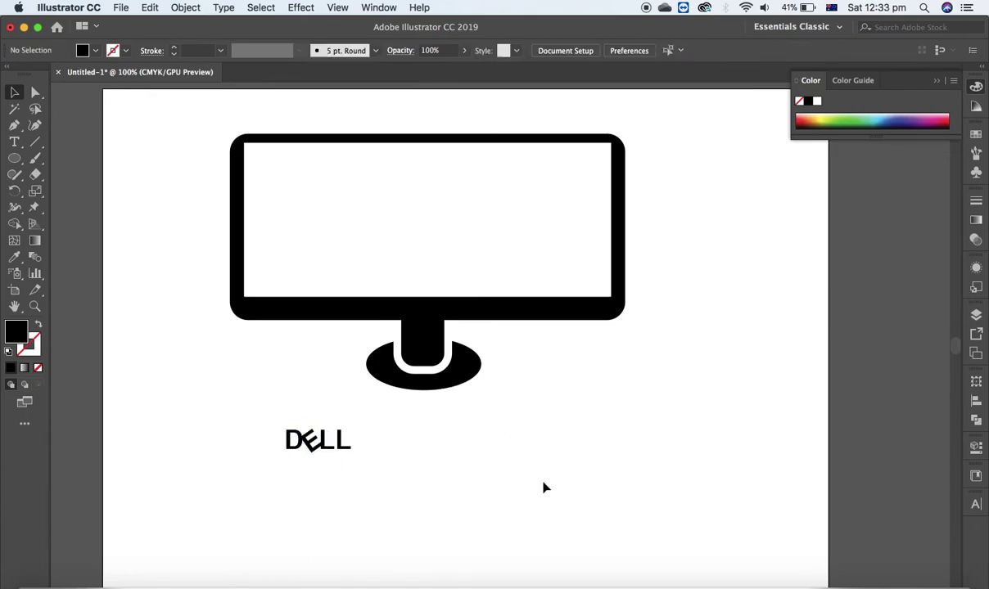
drag(367, 473, 256, 421)
click(186, 9)
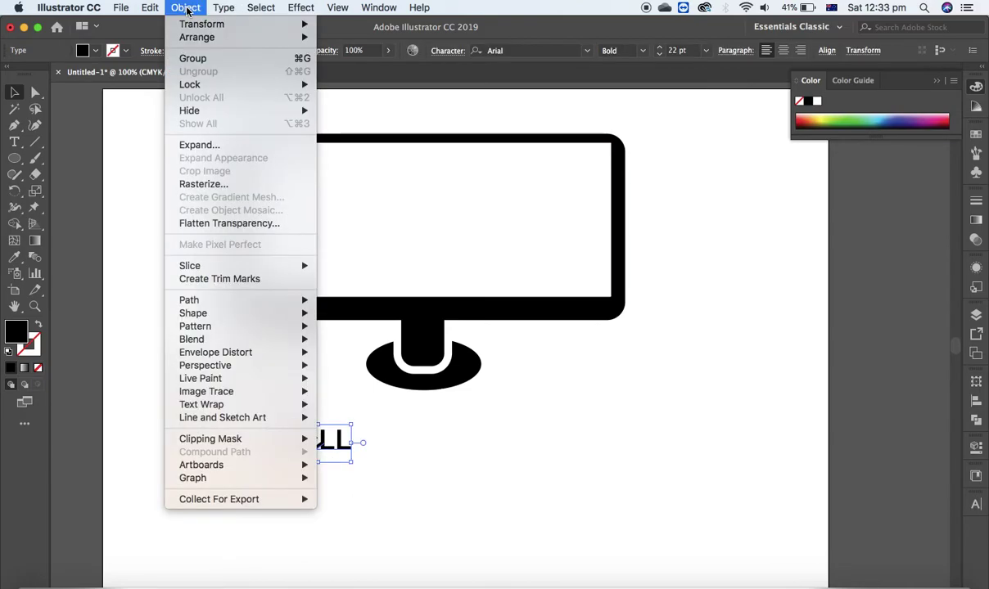
click(195, 59)
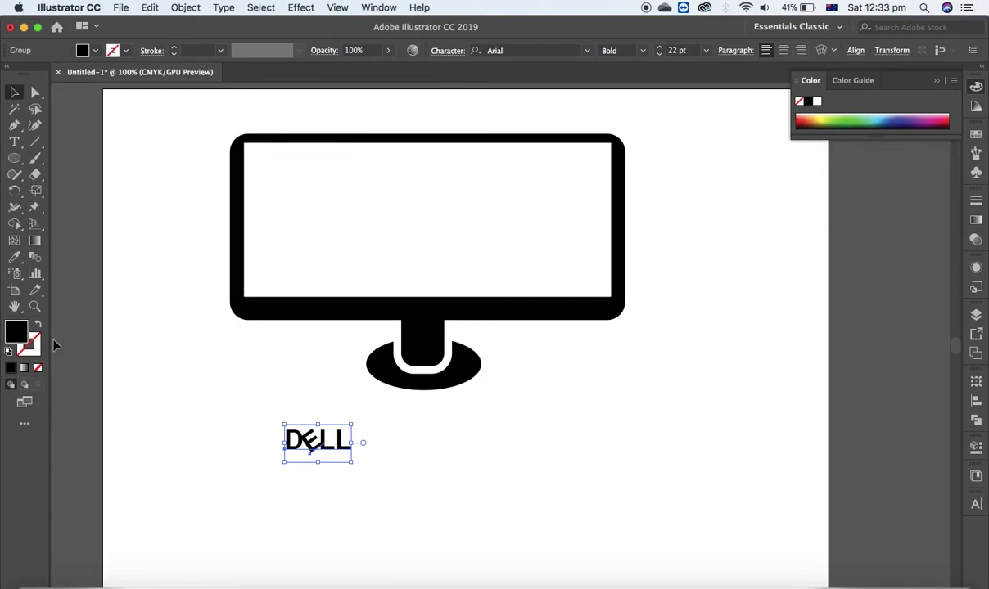
click(817, 103)
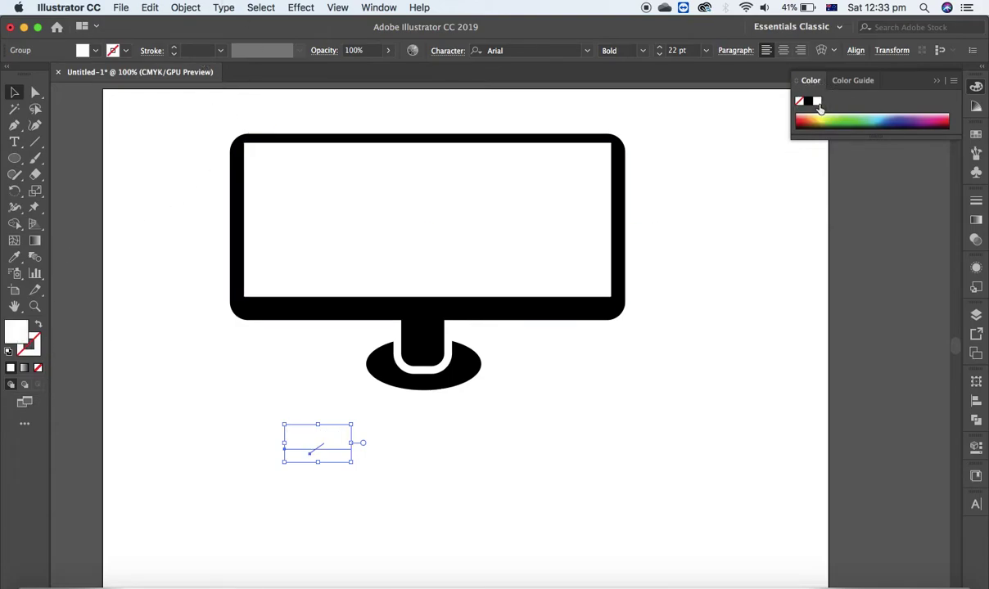
Move the white DELL logo onto the monitor's bottom bezel and shrink it to about 14.37 pt.
click(14, 94)
drag(324, 446, 438, 309)
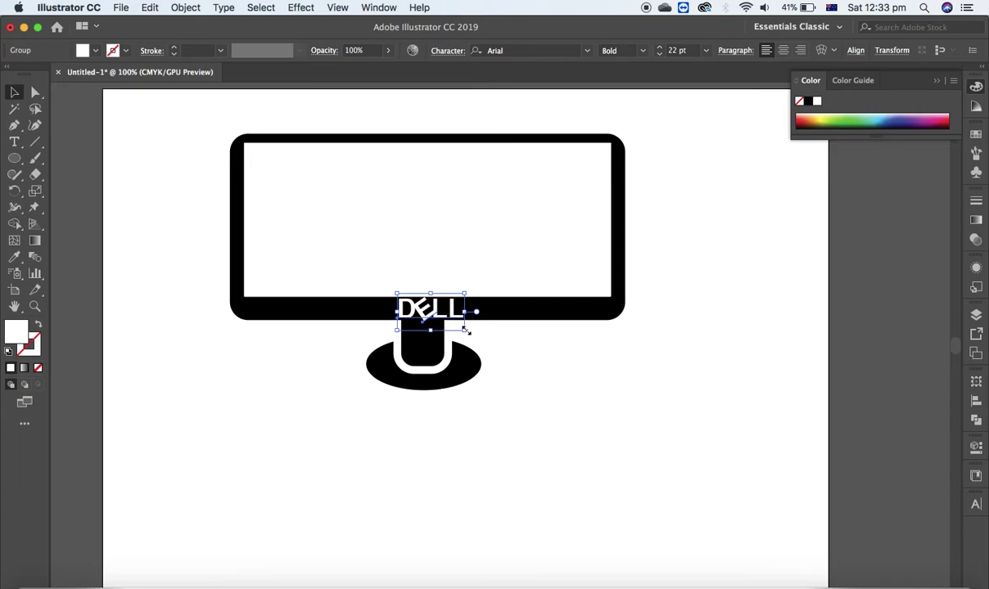
drag(466, 330, 457, 324)
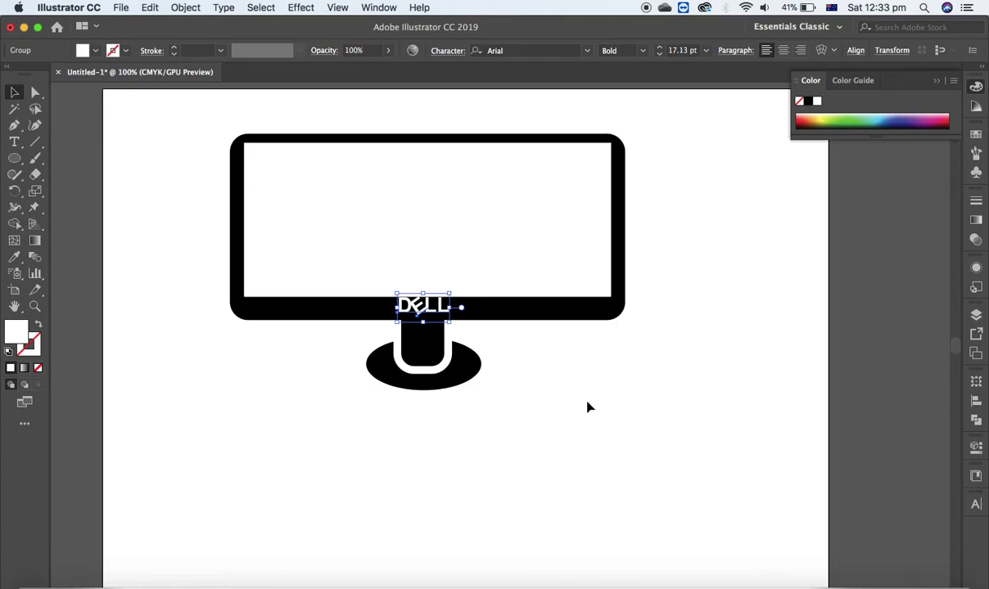
key(Right)
key(Right)
key(Right)
key(Down)
key(Down)
key(Down)
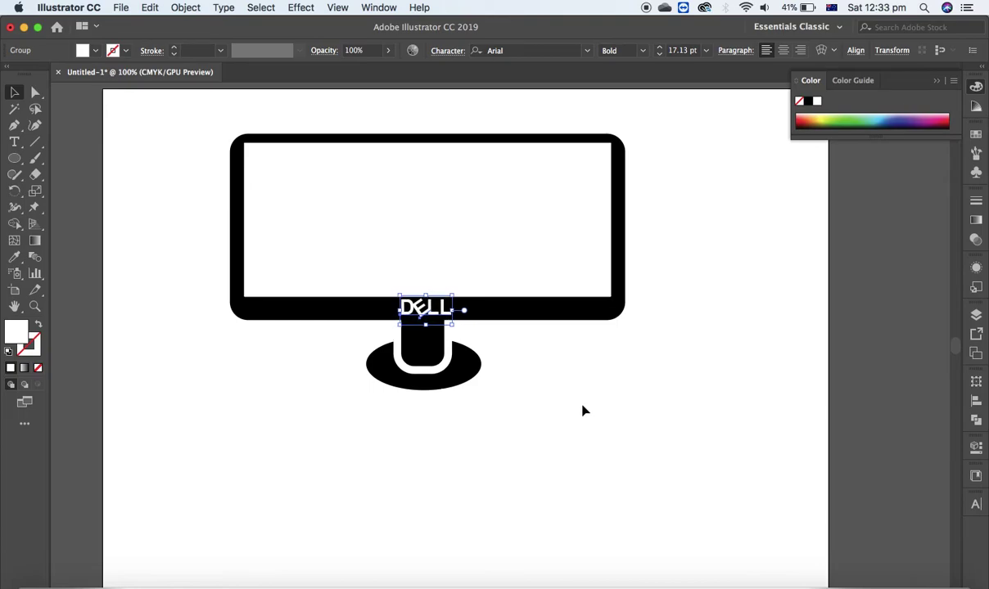
drag(453, 325, 449, 324)
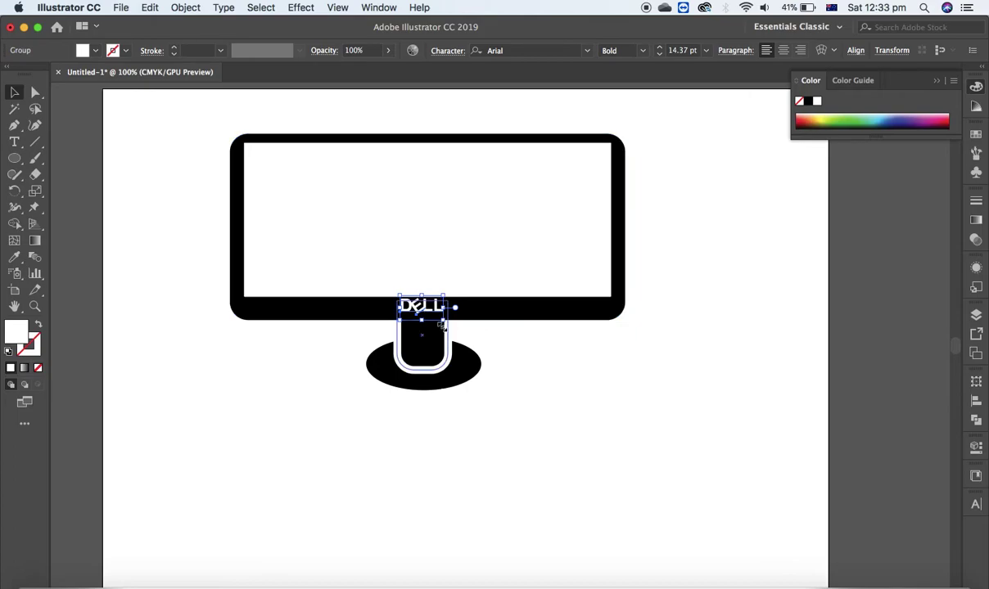
click(567, 368)
Nudge the DELL logo right, down and back up until it sits centred under the screen.
click(426, 306)
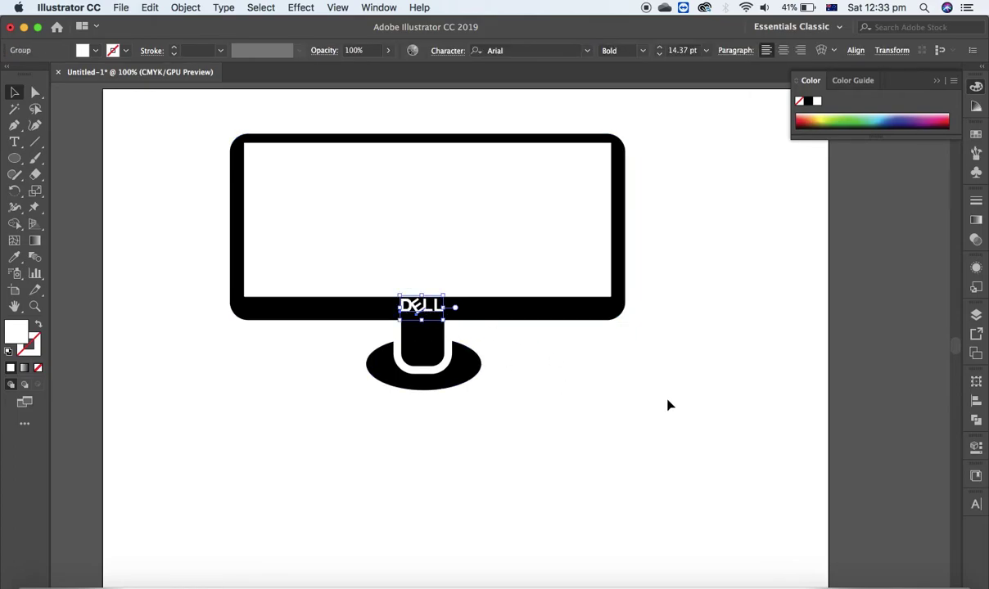
key(Right)
key(Right)
key(Right)
key(Right)
key(Right)
key(Down)
key(Down)
key(Down)
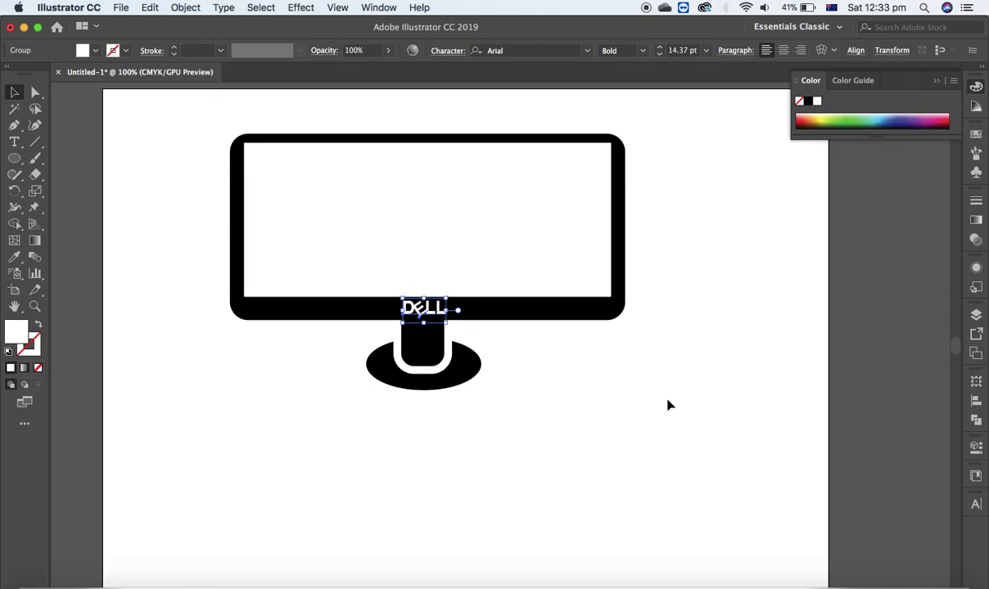
key(Down)
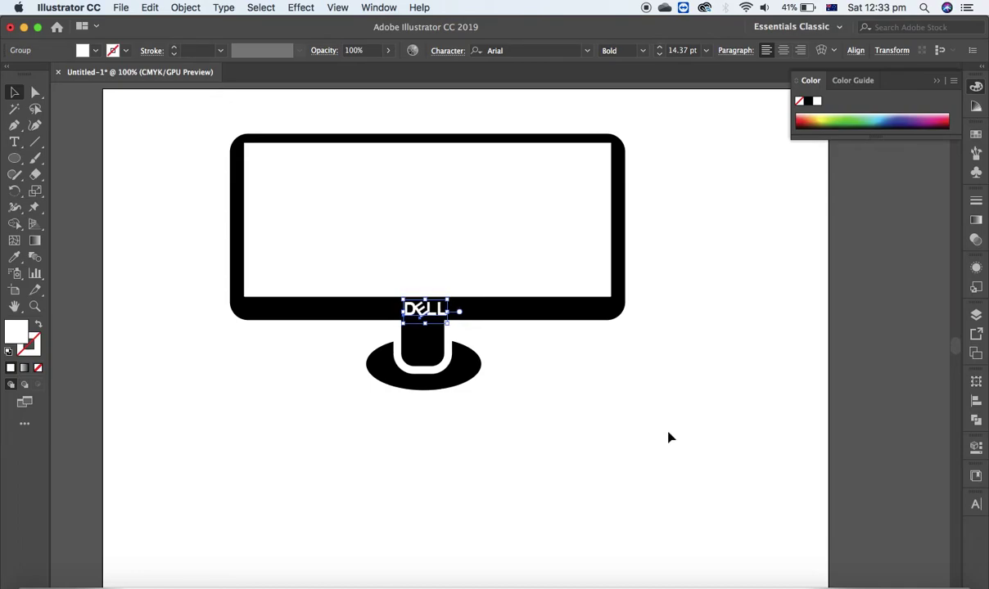
click(620, 406)
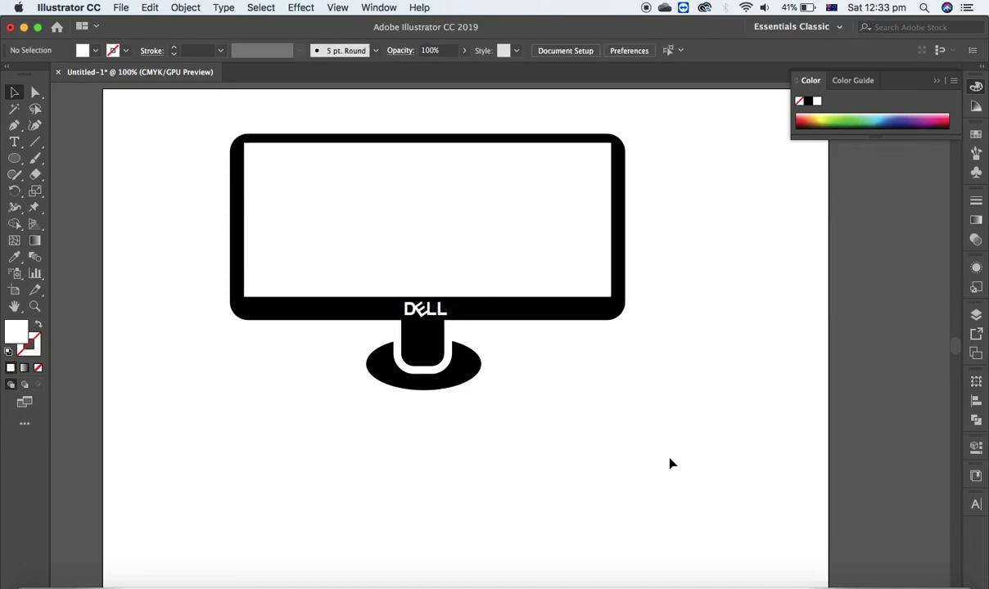
click(412, 305)
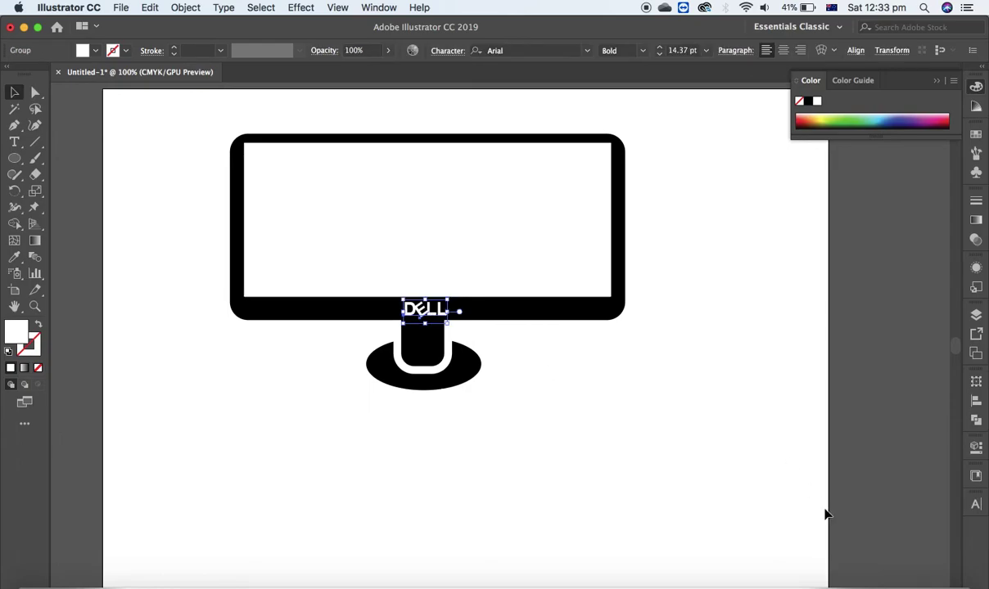
key(Up)
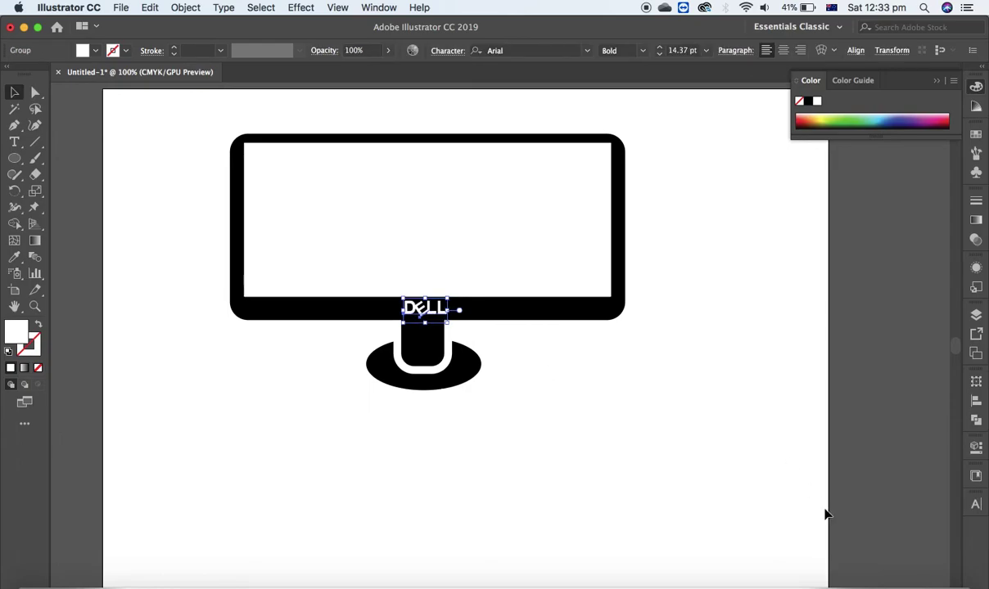
click(699, 449)
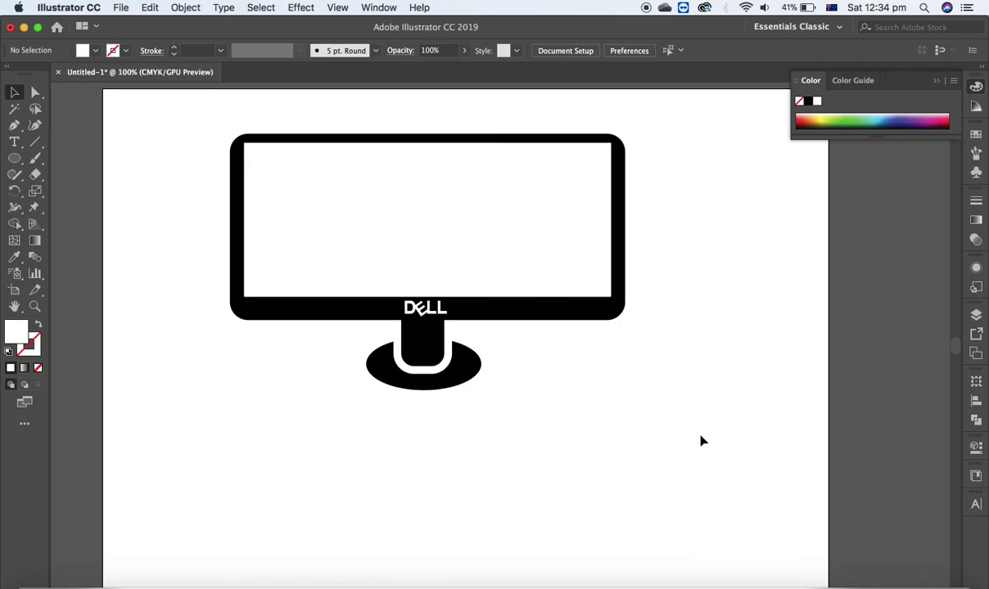
Minimize Illustrator, screenshot the whole desktop, and bring the Illustrator window back.
click(24, 28)
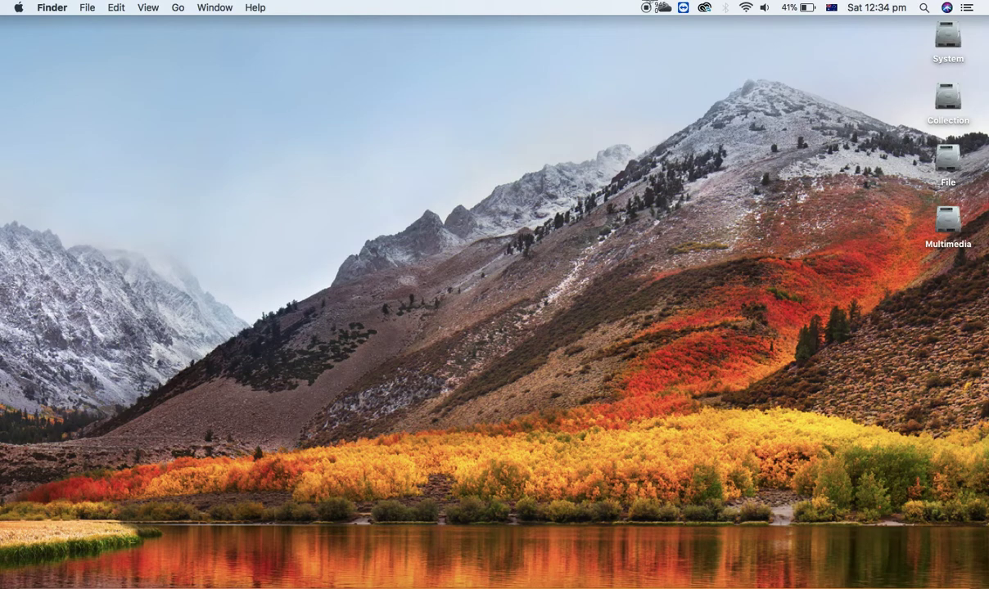
drag(2, 2, 986, 583)
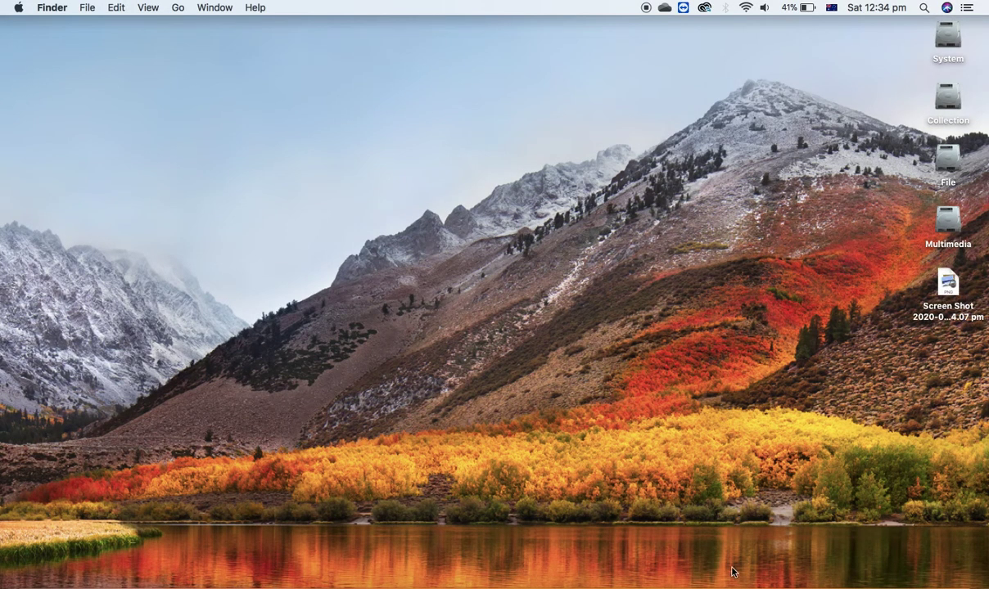
click(782, 584)
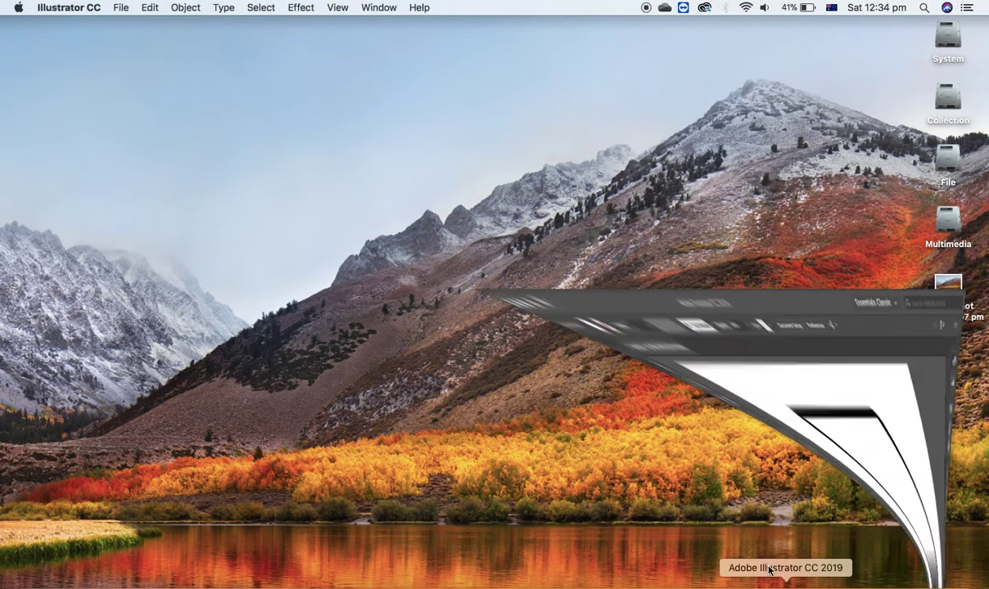
Place the desktop screenshot via File > Place at the screen's top-left and scale it to fill the white screen.
click(120, 8)
click(154, 205)
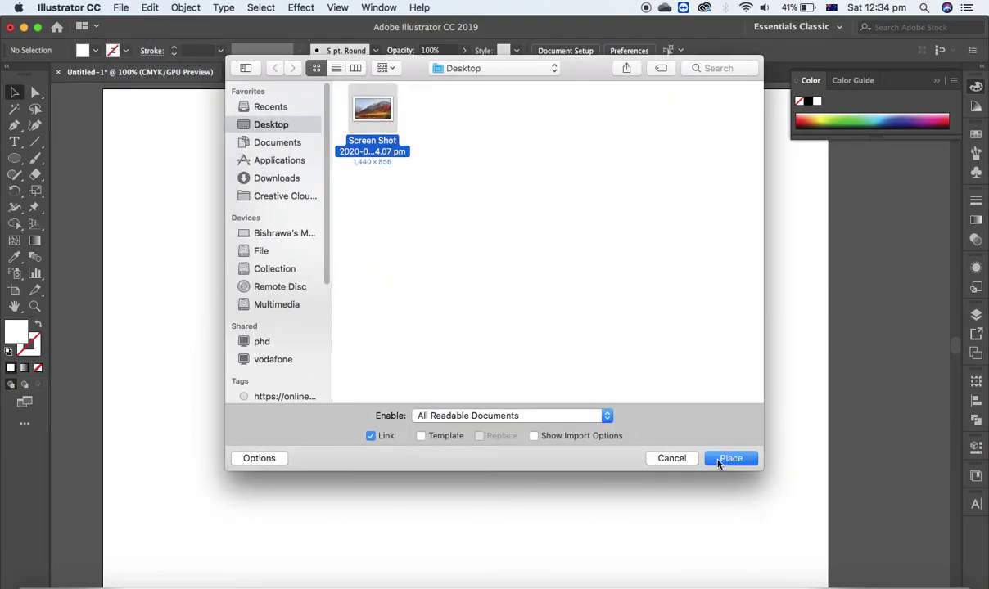
click(718, 461)
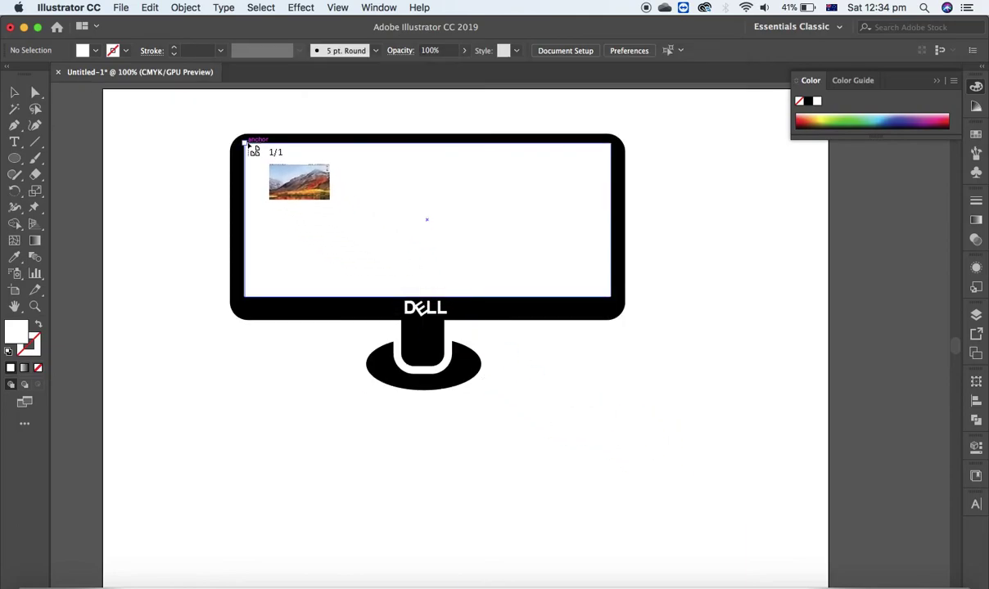
drag(245, 143, 591, 278)
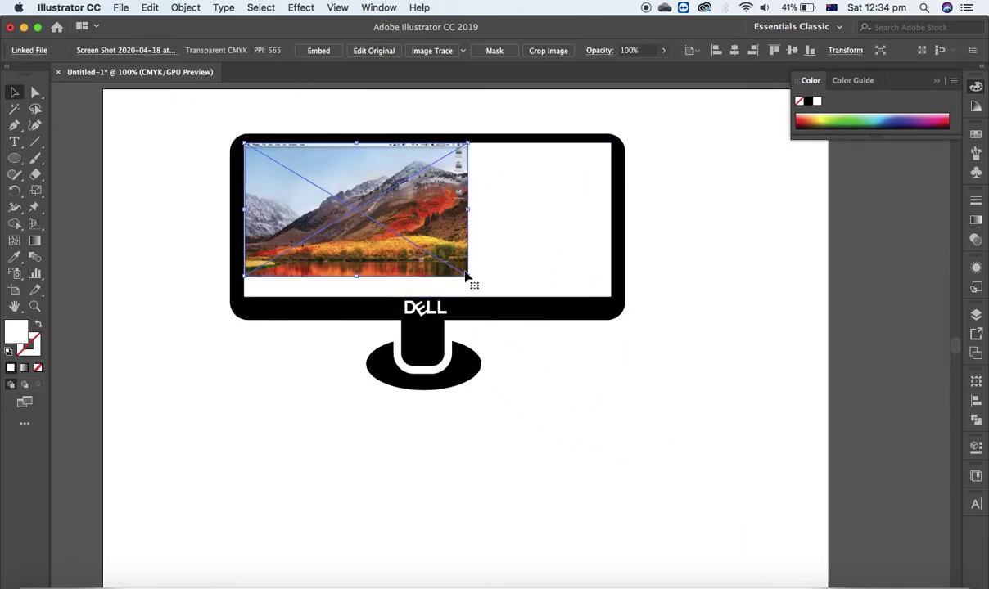
drag(466, 277, 611, 296)
click(668, 376)
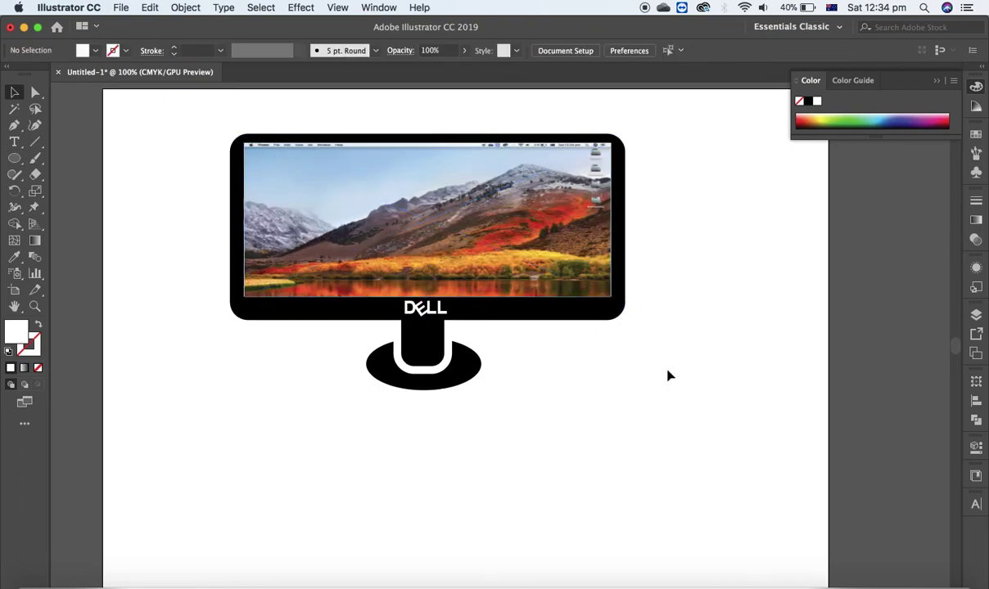
Move the screenshot out below the monitor and make the black monitor frame narrower.
click(621, 249)
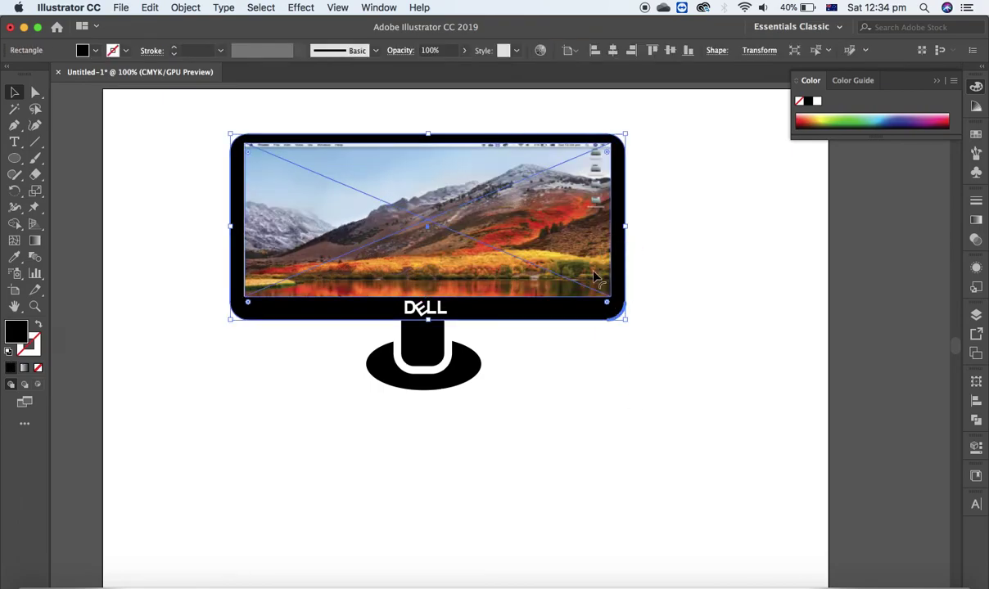
drag(534, 247, 552, 431)
click(522, 238)
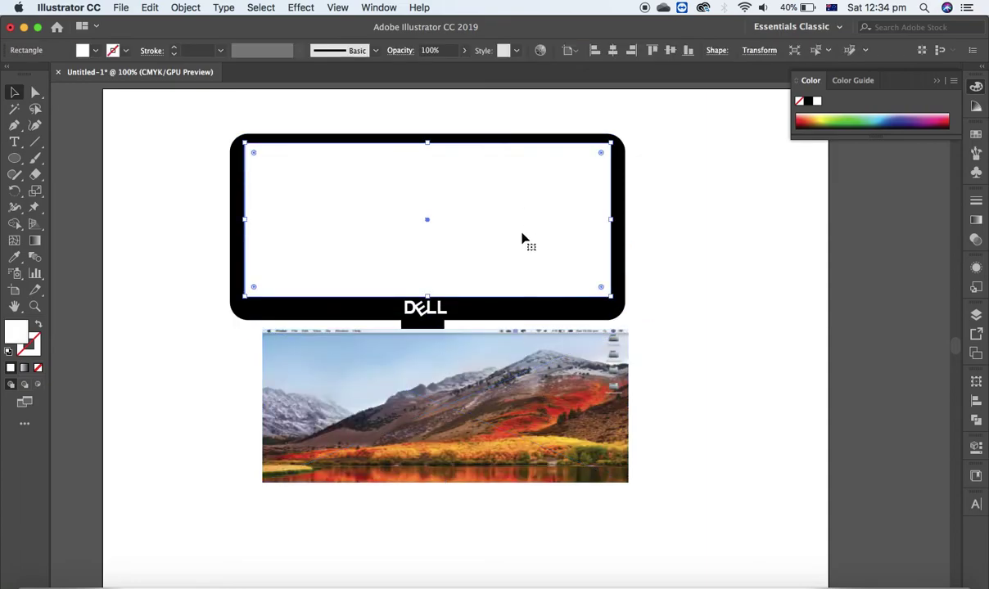
click(620, 239)
drag(629, 223, 582, 230)
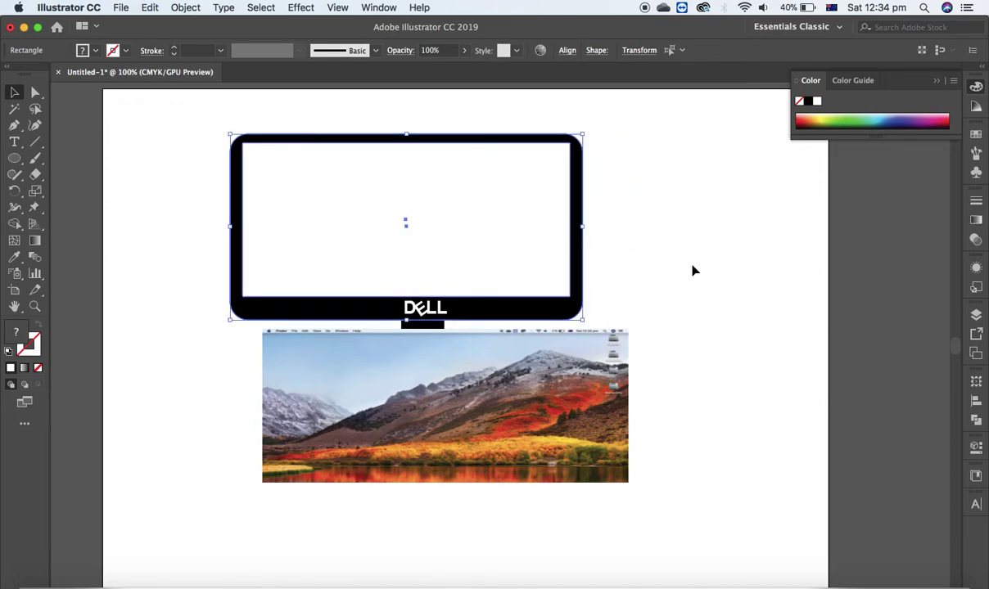
drag(530, 409, 537, 466)
click(684, 337)
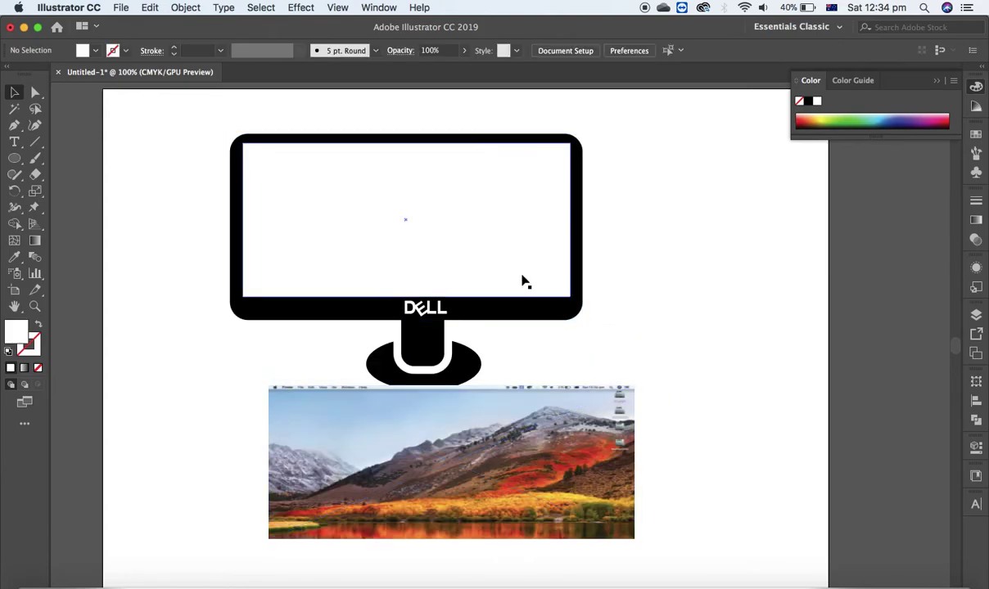
Shift the frame and white screen right together to centre them over the stand.
click(504, 250)
click(575, 270)
shift+click(505, 240)
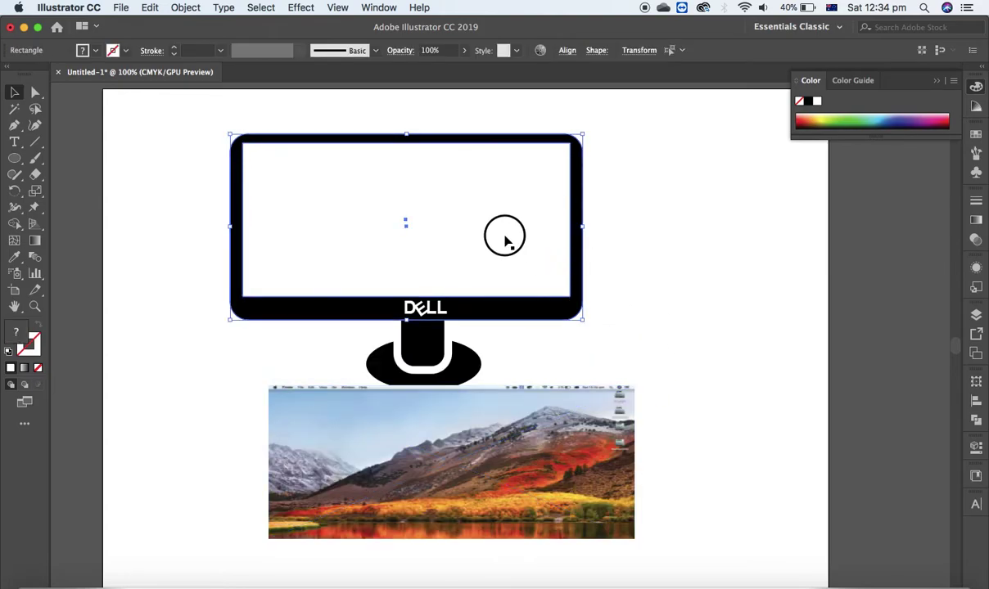
drag(505, 239, 522, 239)
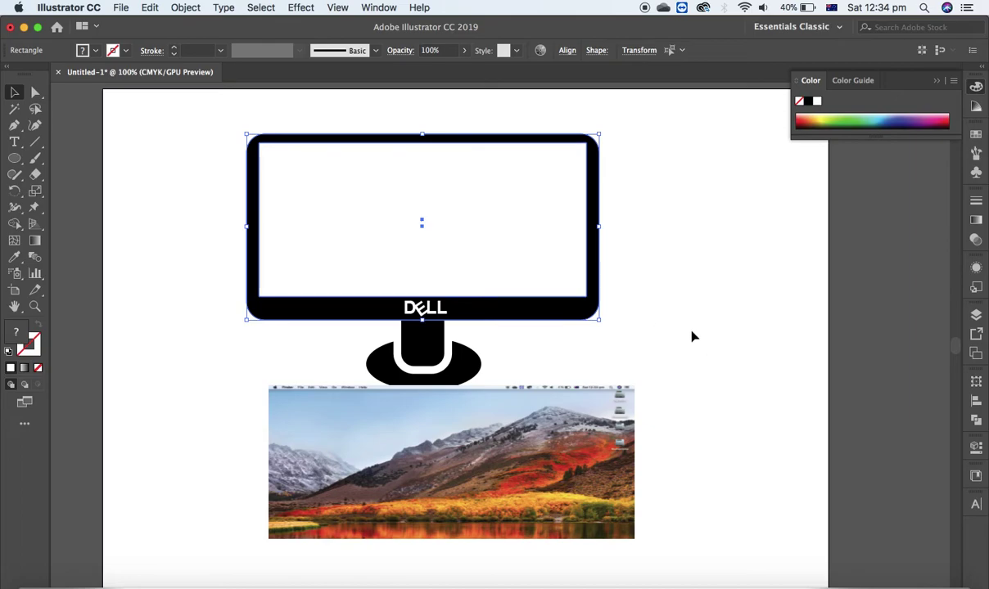
Move the screenshot back into the screen and resize it to about 93.01 × 44.42 mm.
drag(517, 455, 532, 246)
drag(626, 296, 587, 295)
click(635, 450)
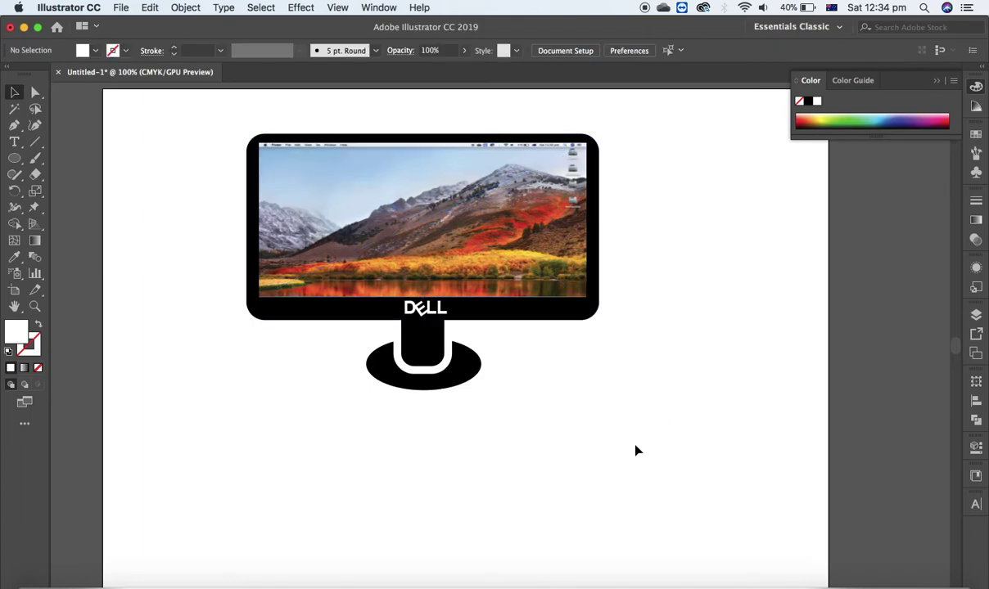
Select the stand neck and base ellipse and nudge them slightly upward.
click(444, 358)
shift+click(470, 370)
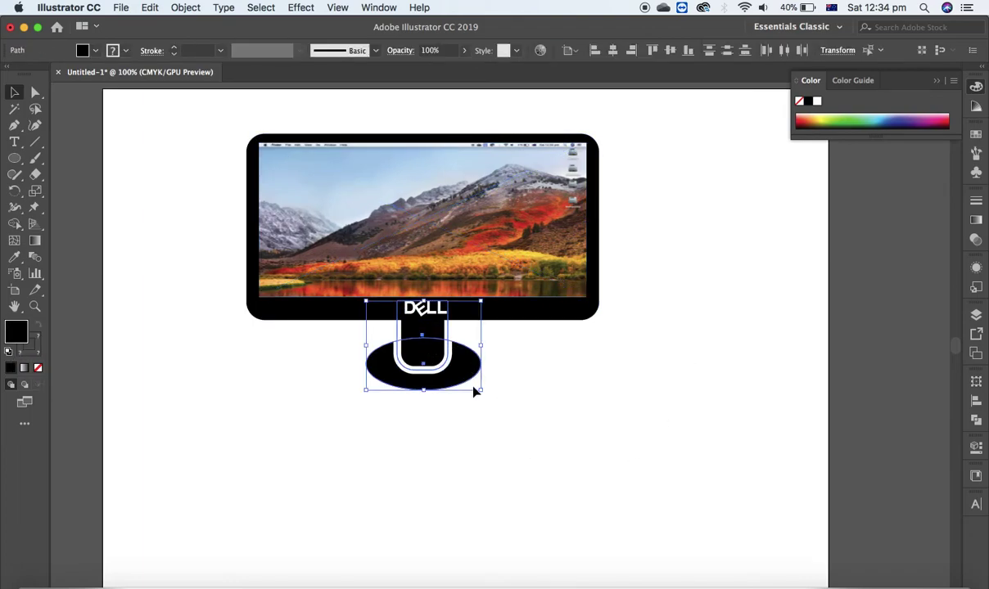
key(Up)
key(Up)
key(Up)
key(Up)
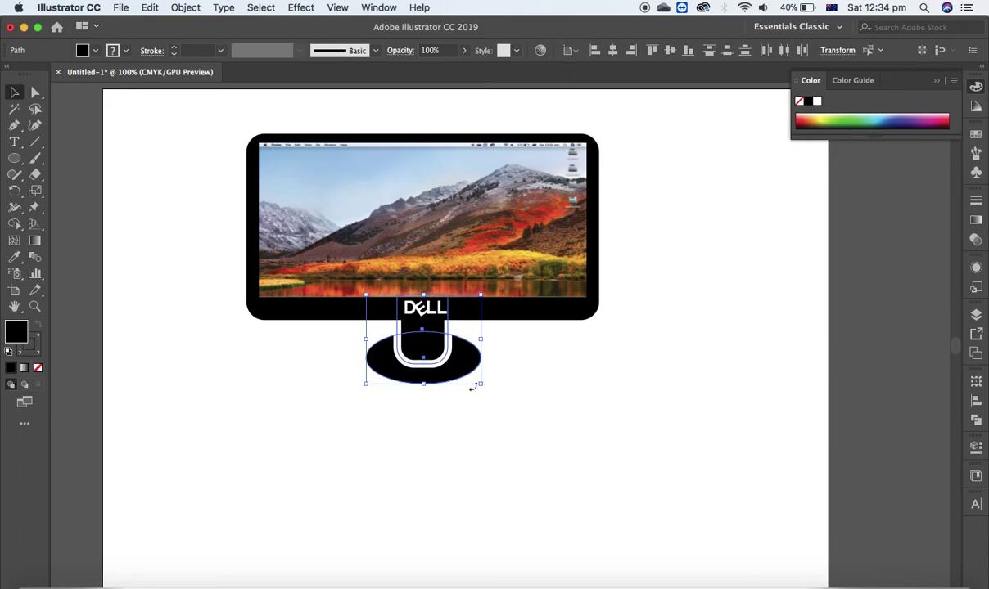
click(612, 371)
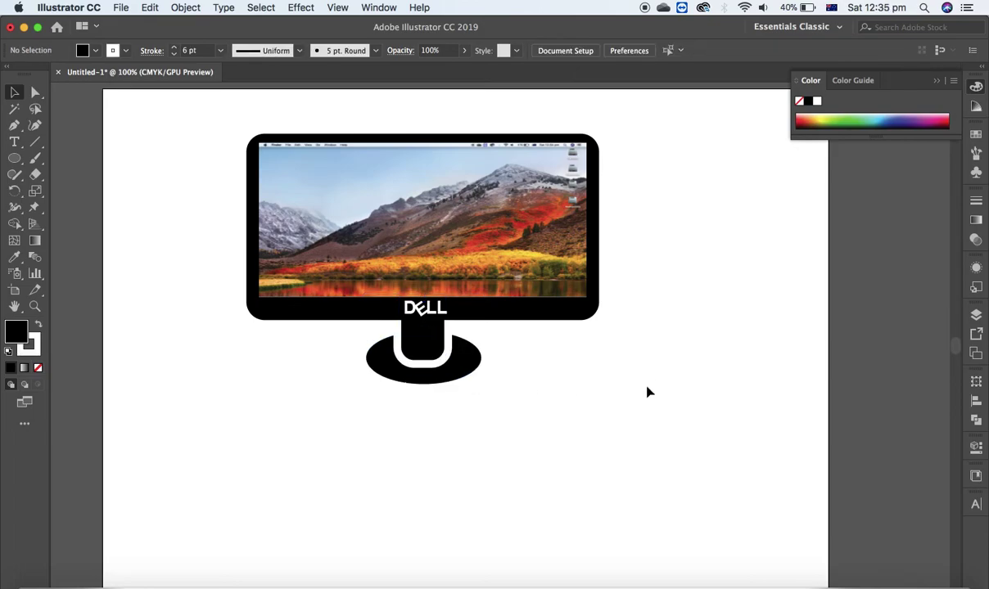
click(494, 249)
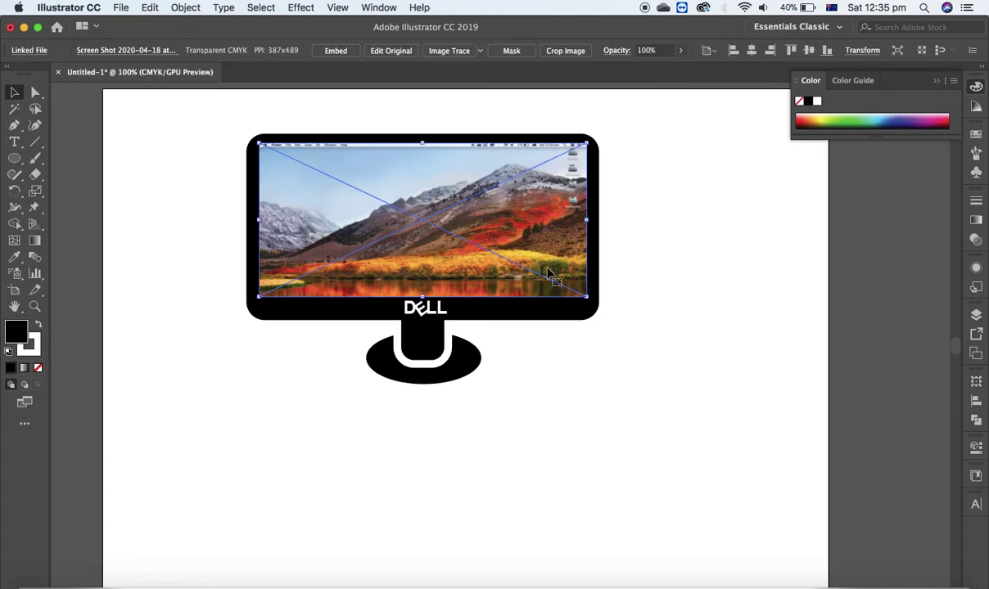
click(565, 441)
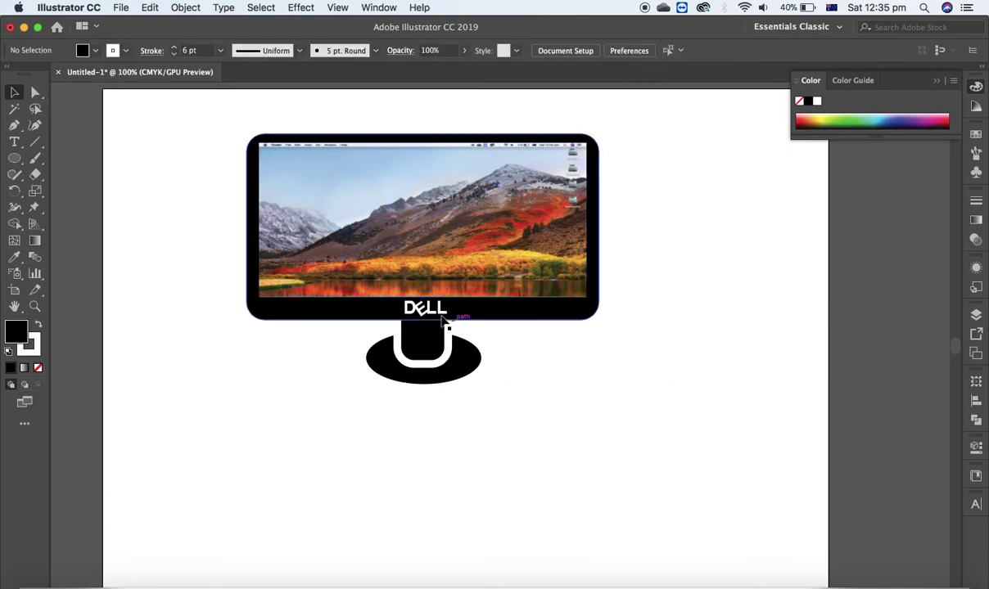
click(438, 308)
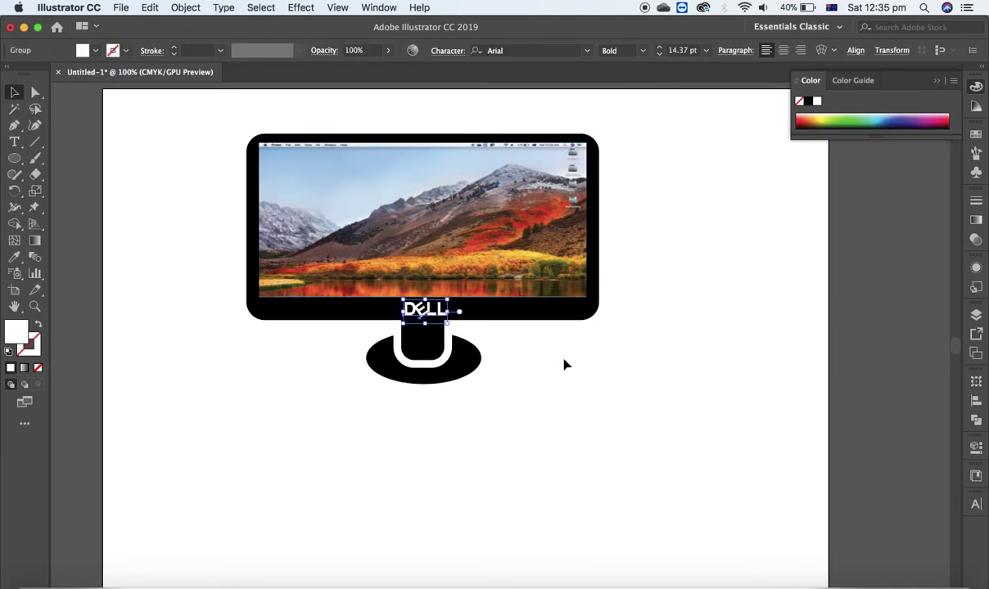
click(655, 416)
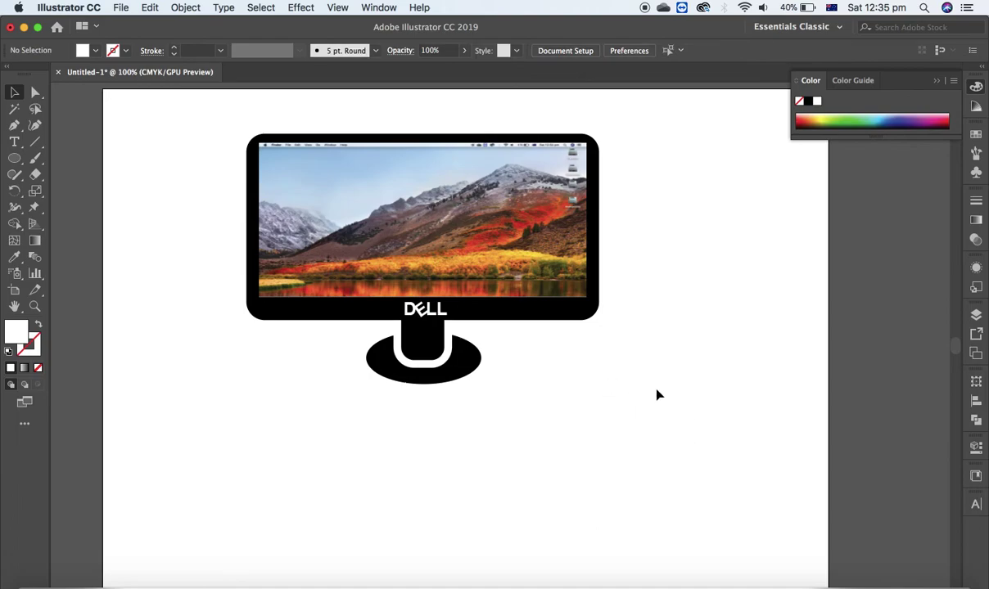
click(553, 280)
click(433, 350)
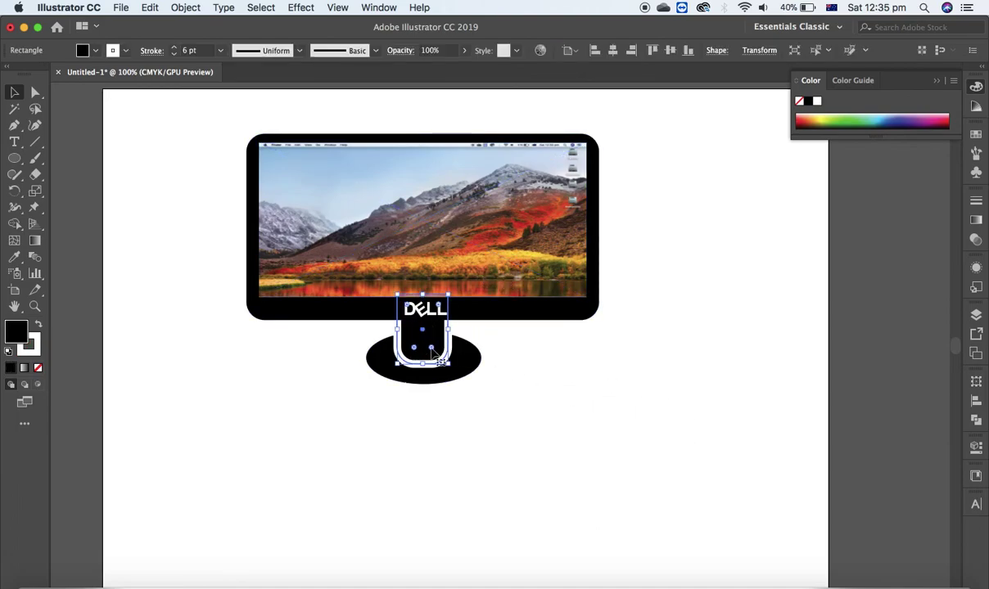
click(575, 425)
drag(659, 413, 194, 111)
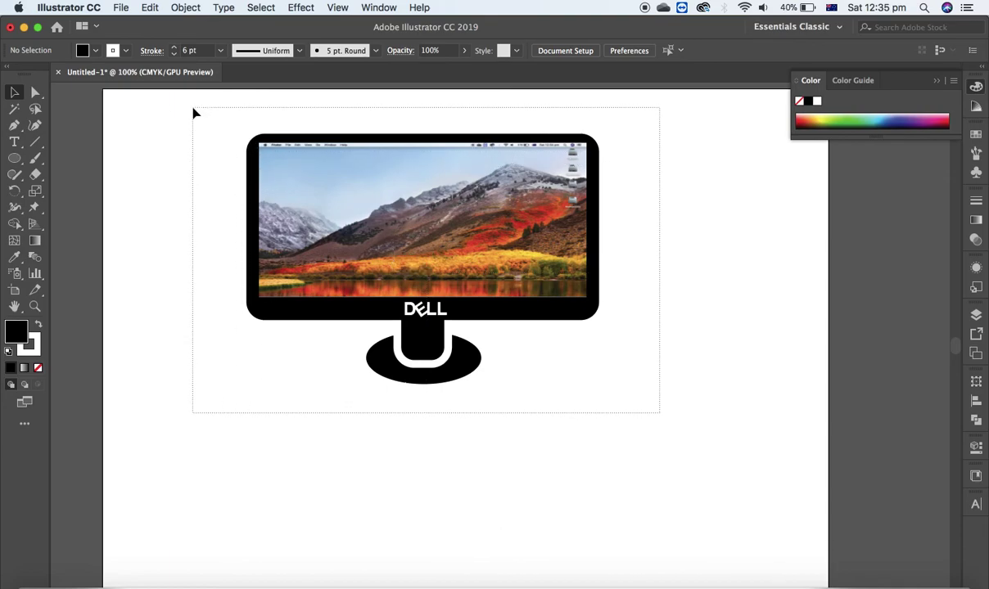
Group all monitor parts, then move the group left and scale it to about 72.35 × 51.37 mm.
click(184, 7)
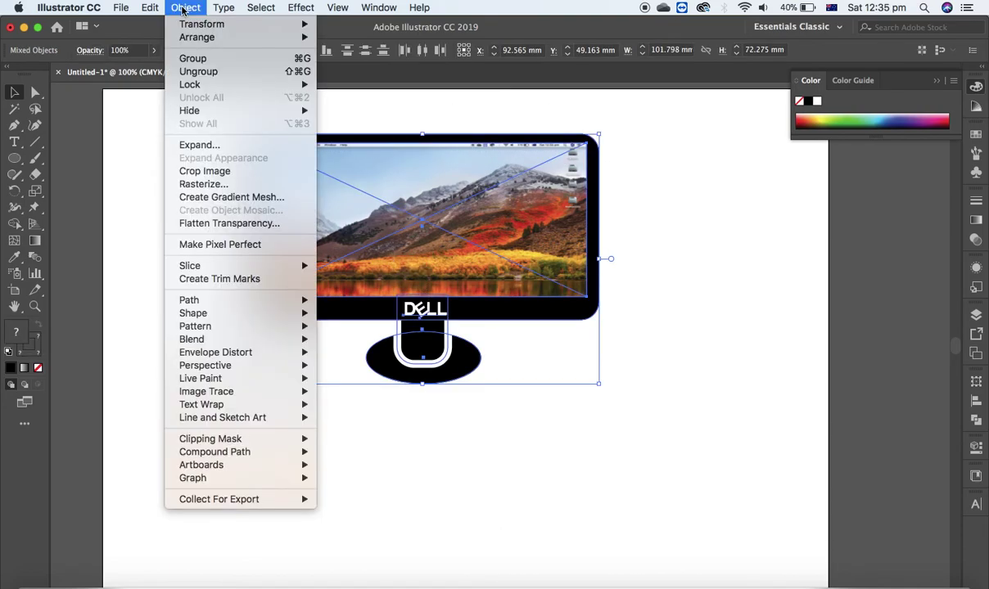
click(196, 60)
click(711, 359)
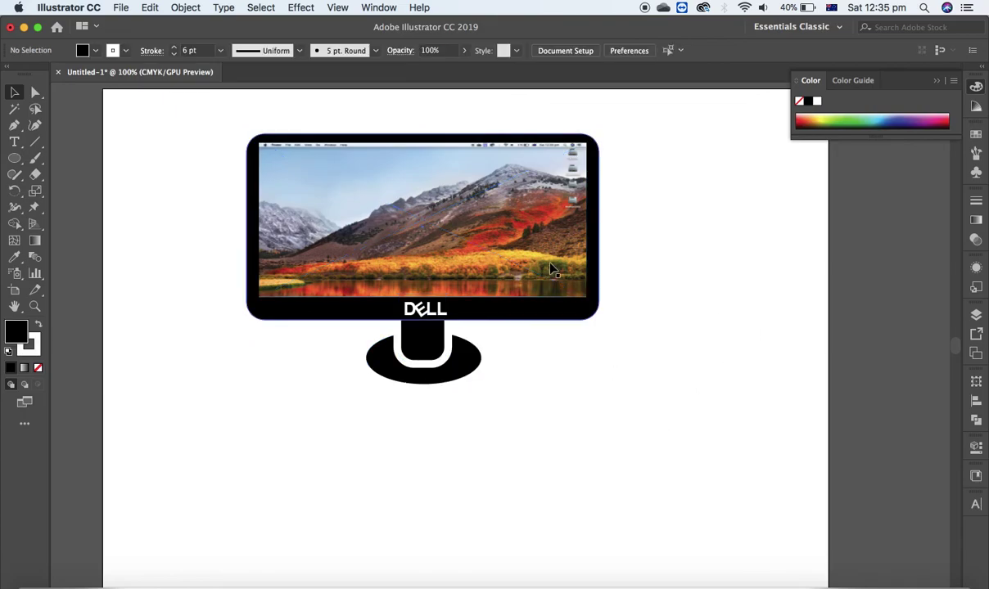
drag(552, 268, 504, 296)
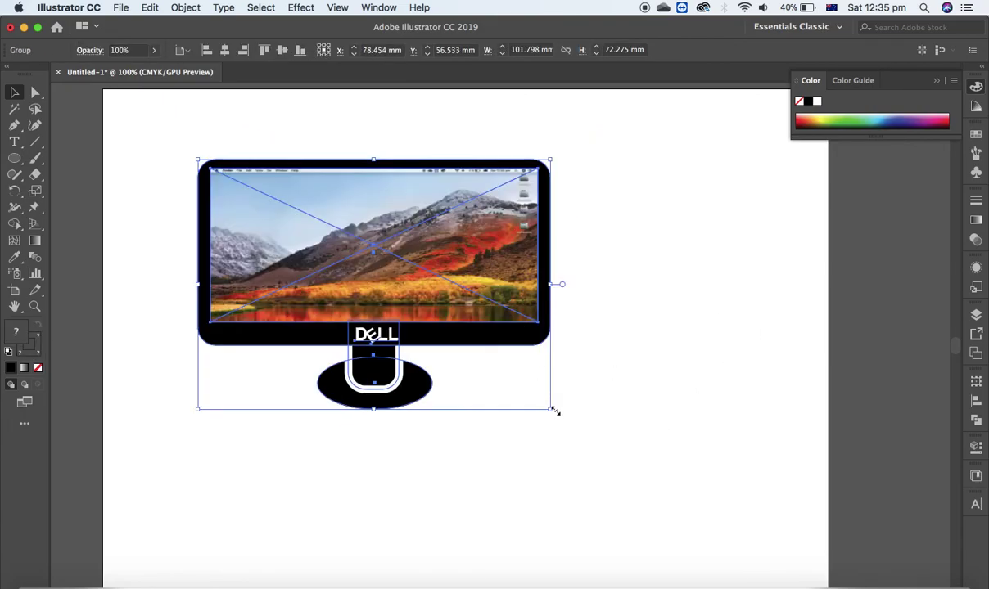
mouse_move(554, 410)
mouse_down()
mouse_move(469, 339)
mouse_move(470, 358)
mouse_move(538, 401)
mouse_up()
click(672, 387)
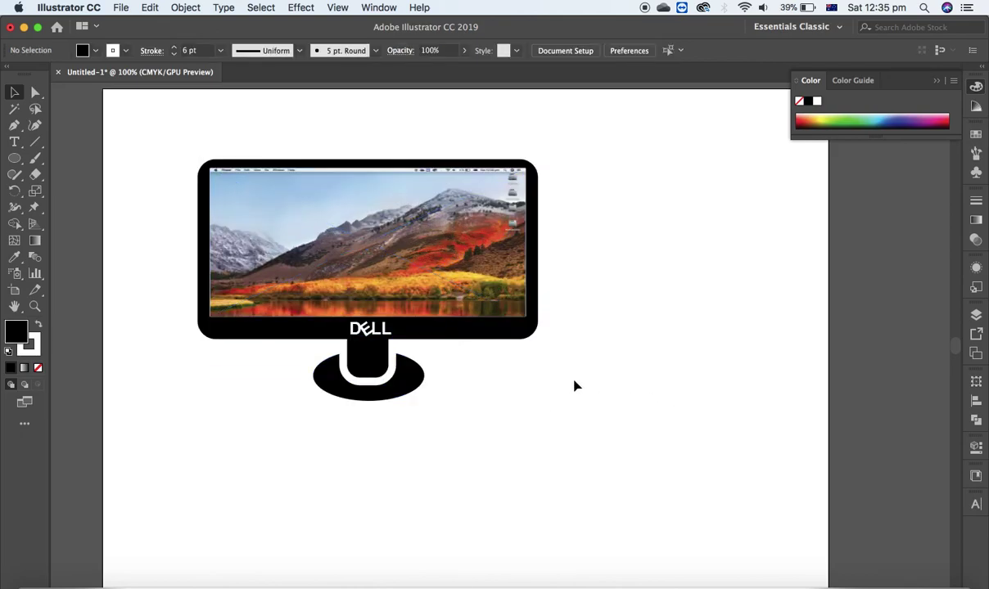